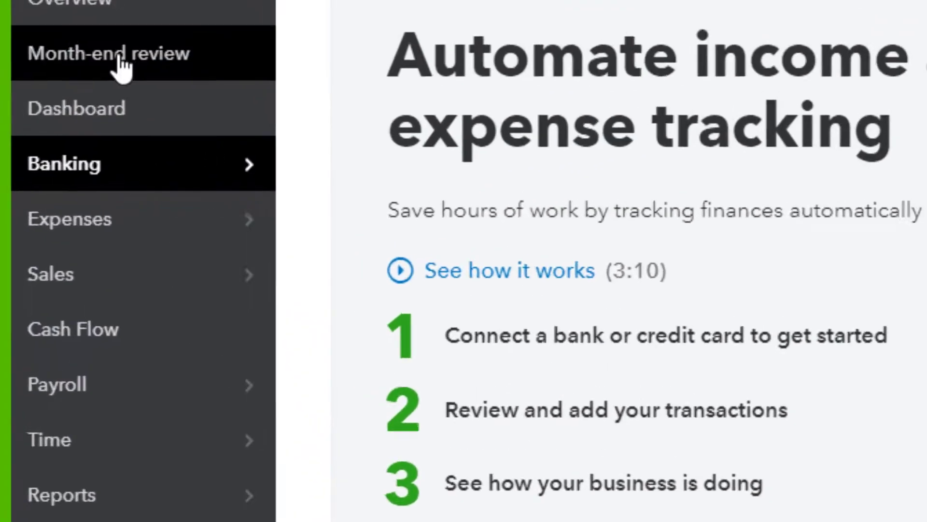
- Go to the main Banking page, then open Chart of Accounts from the Accounting menu
{"action": "mouse_move", "coordinate": [20, 178]}
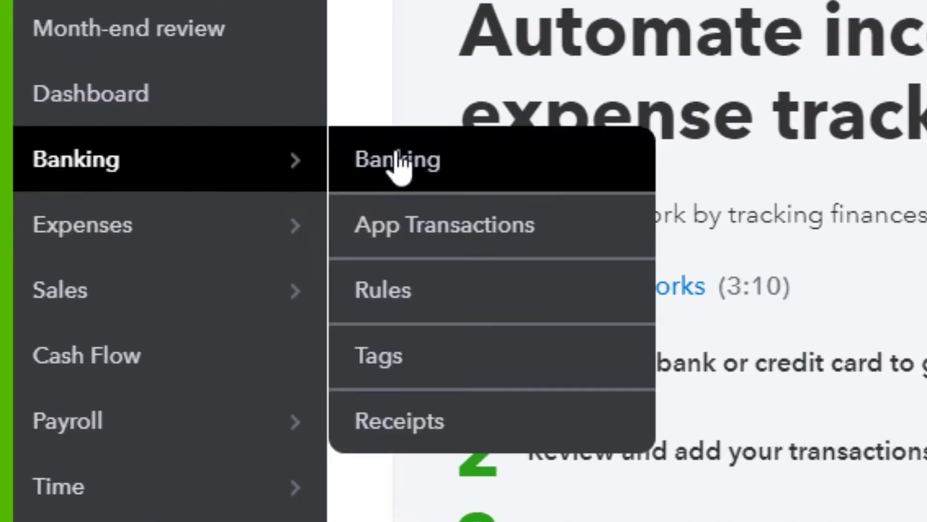
{"action": "left_click", "coordinate": [399, 164]}
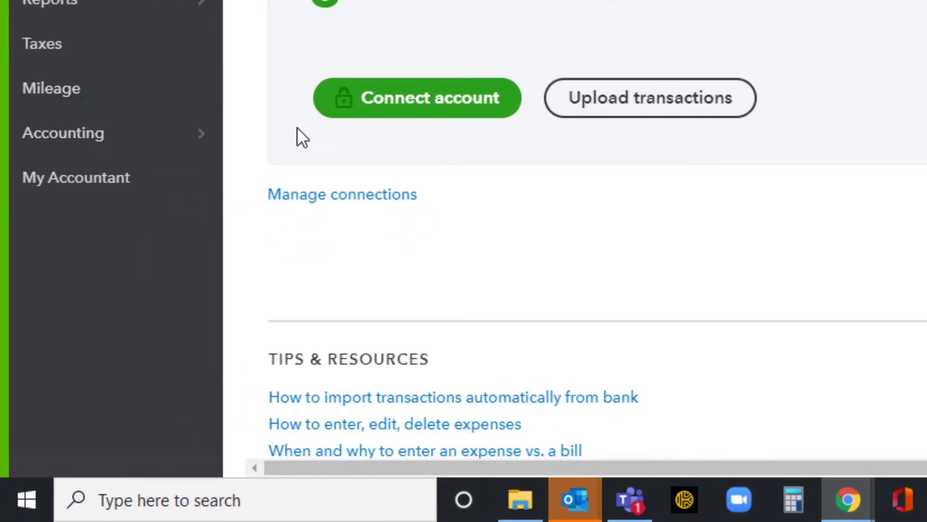
{"action": "mouse_move", "coordinate": [180, 138]}
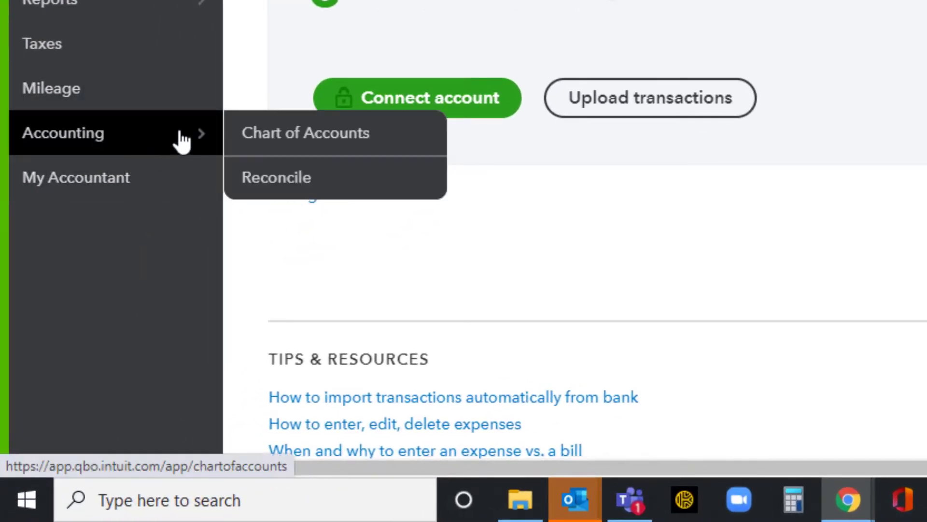
{"action": "left_click", "coordinate": [302, 137]}
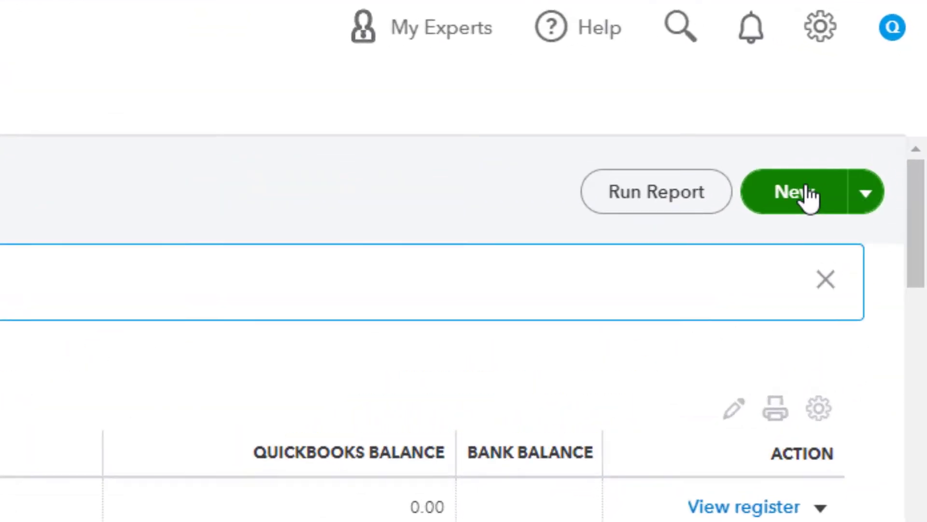
- Start a new account with account type Bank and detail type Checking
{"action": "left_click", "coordinate": [815, 192]}
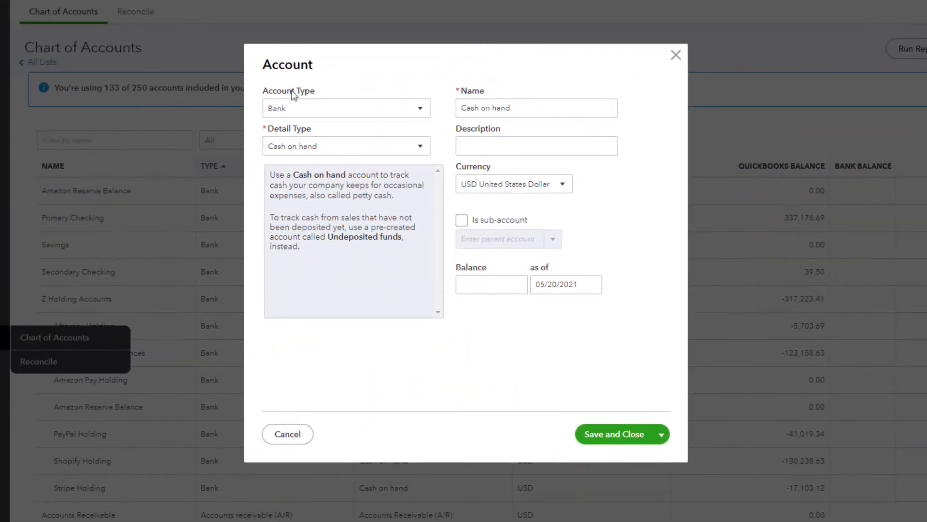
{"action": "left_click", "coordinate": [430, 106]}
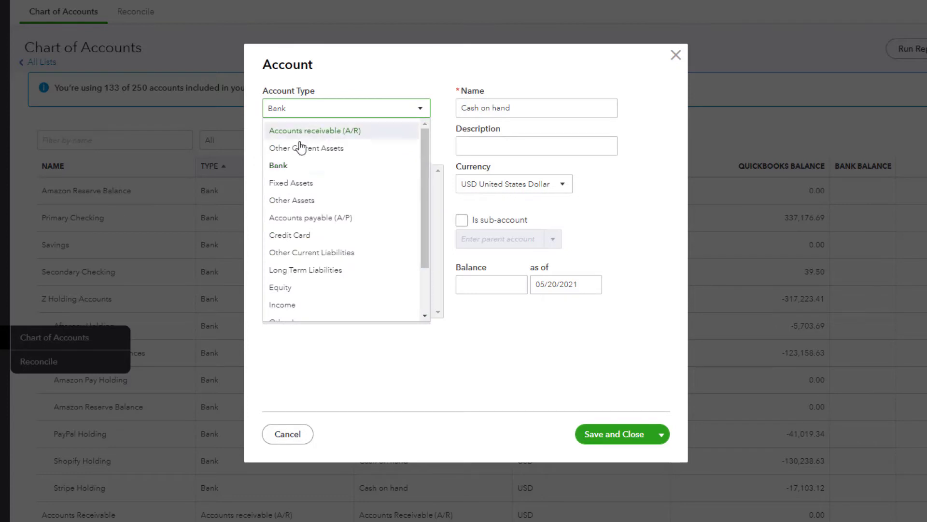
{"action": "left_click", "coordinate": [270, 166]}
{"action": "left_click", "coordinate": [420, 147]}
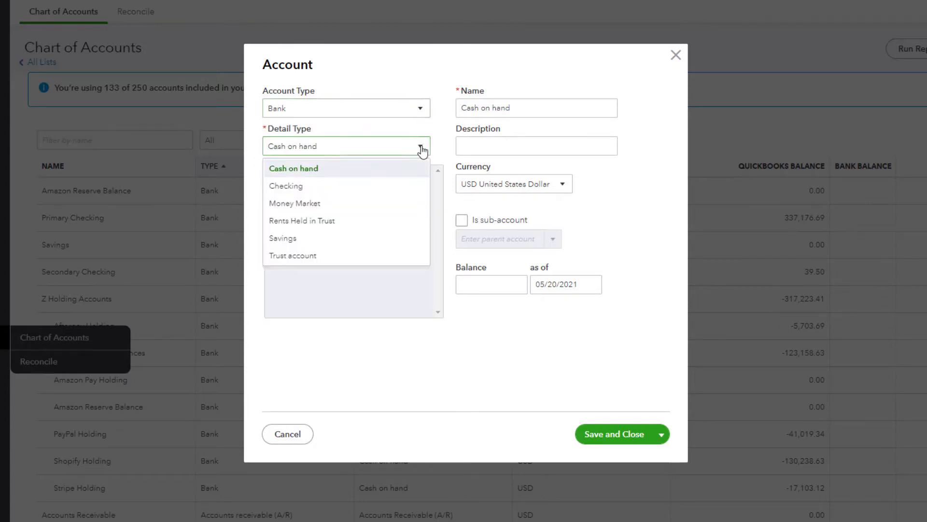
{"action": "left_click", "coordinate": [299, 191]}
- Name the account Wells Fargo Checking 1335 and save and close it
{"action": "double_click", "coordinate": [516, 107]}
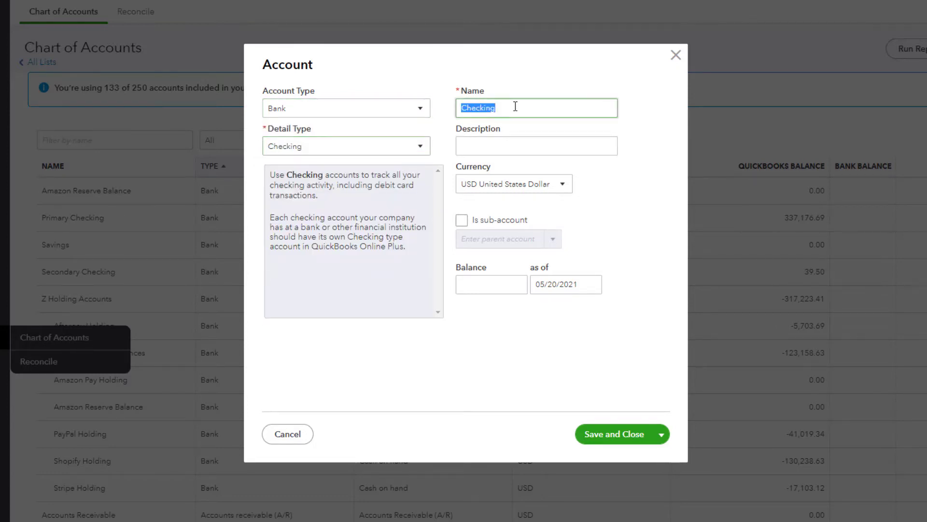
{"action": "type", "text": "Werlls"}
{"action": "key", "text": "BackSpace"}
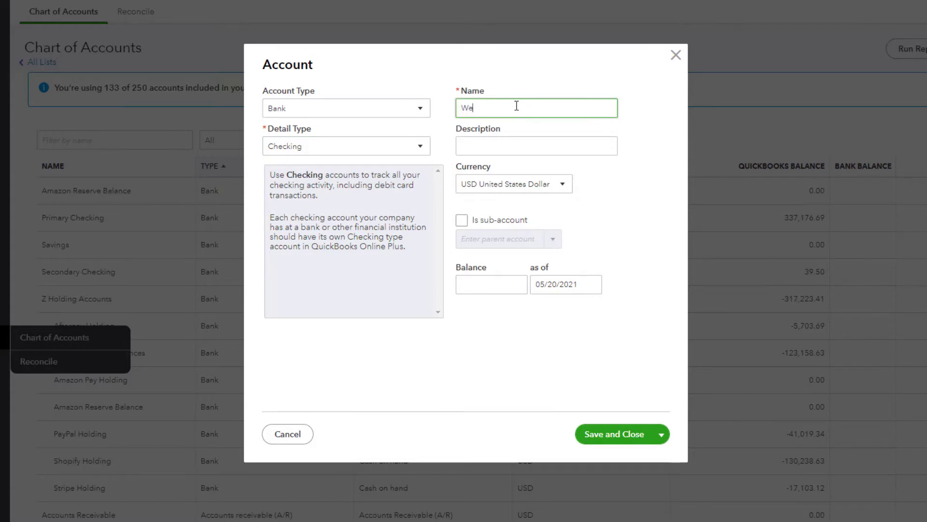
{"action": "type", "text": "lls Fargo Checking 1335"}
{"action": "left_click", "coordinate": [611, 433]}
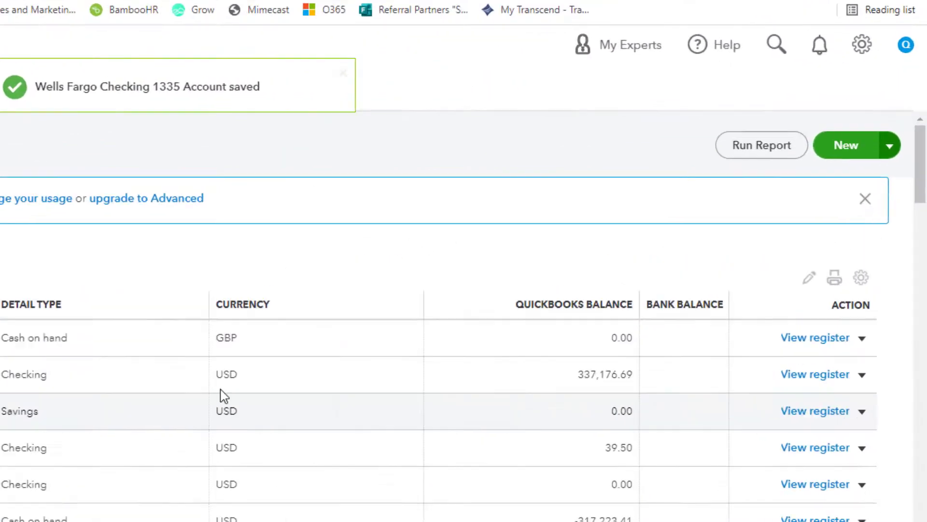
- Start another new account, first choosing Bank type with Savings detail type
{"action": "left_click", "coordinate": [804, 182]}
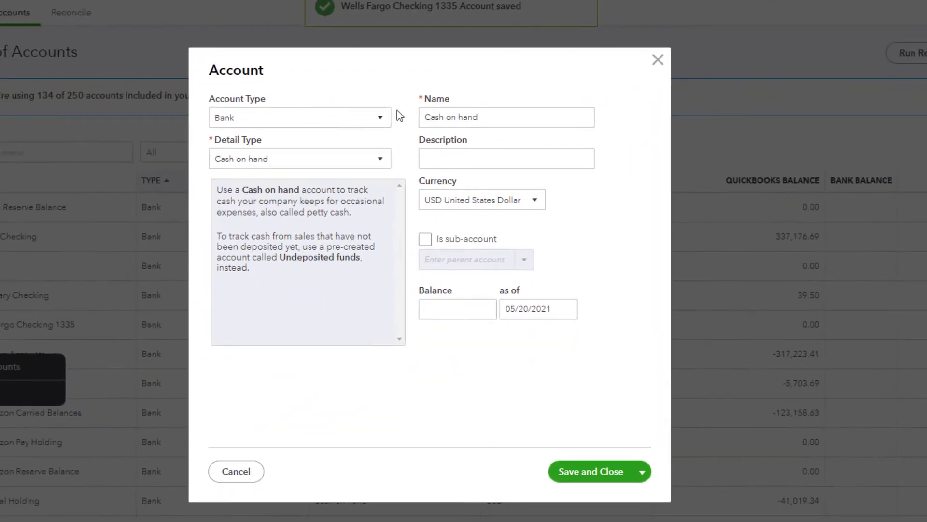
{"action": "left_click", "coordinate": [380, 118]}
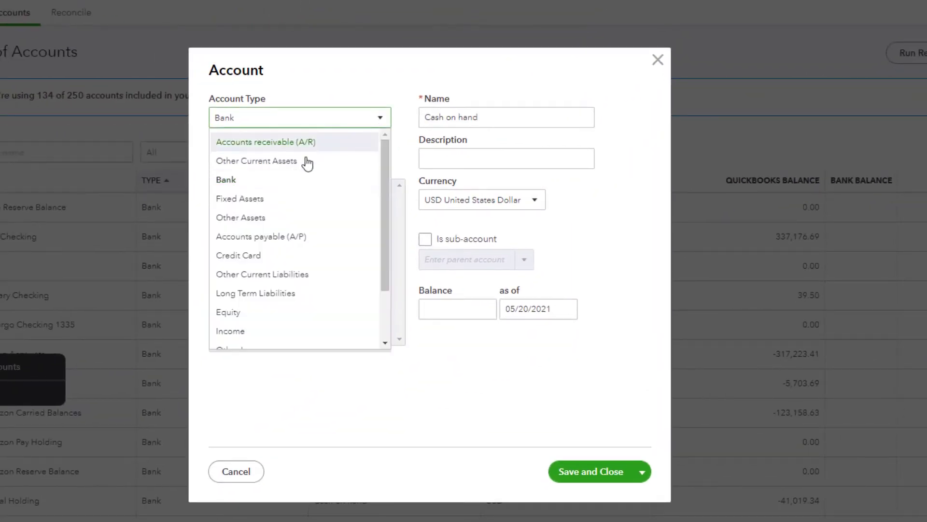
{"action": "left_click", "coordinate": [308, 188]}
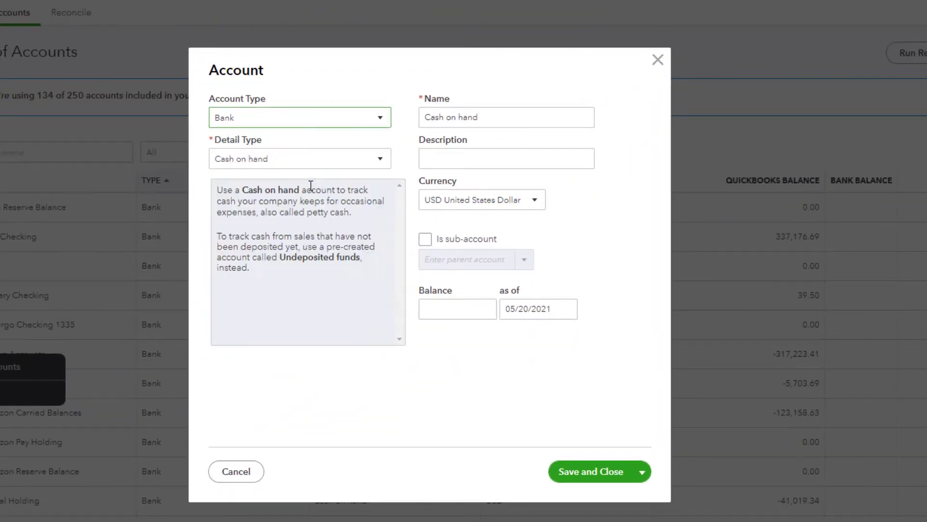
{"action": "left_click", "coordinate": [385, 161]}
{"action": "left_click", "coordinate": [240, 258]}
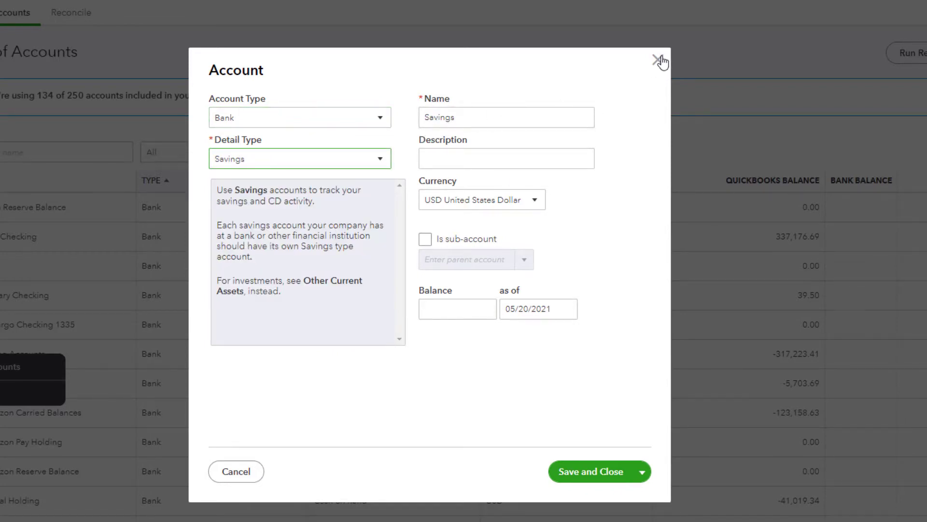
- Switch account and detail type to Credit Card, name it Amex 4008, and save
{"action": "left_click", "coordinate": [380, 119]}
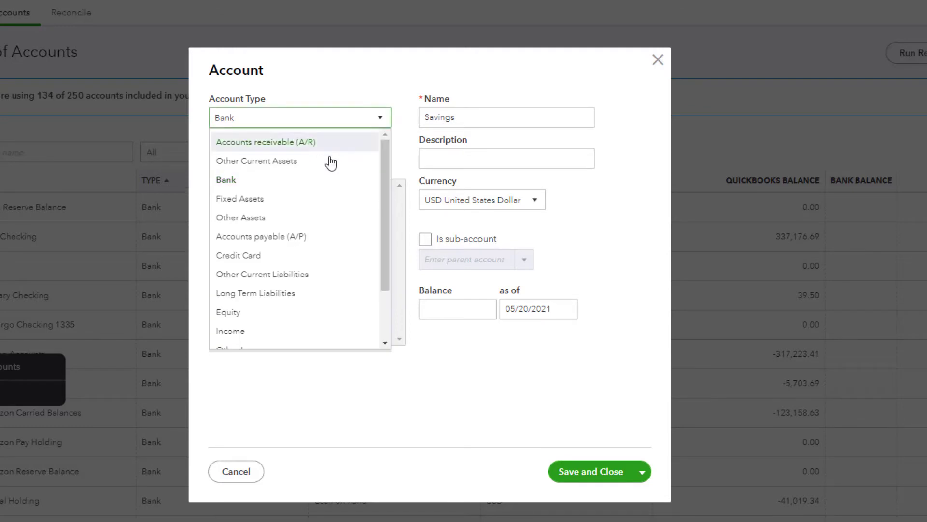
{"action": "left_click", "coordinate": [270, 258]}
{"action": "left_click", "coordinate": [384, 159]}
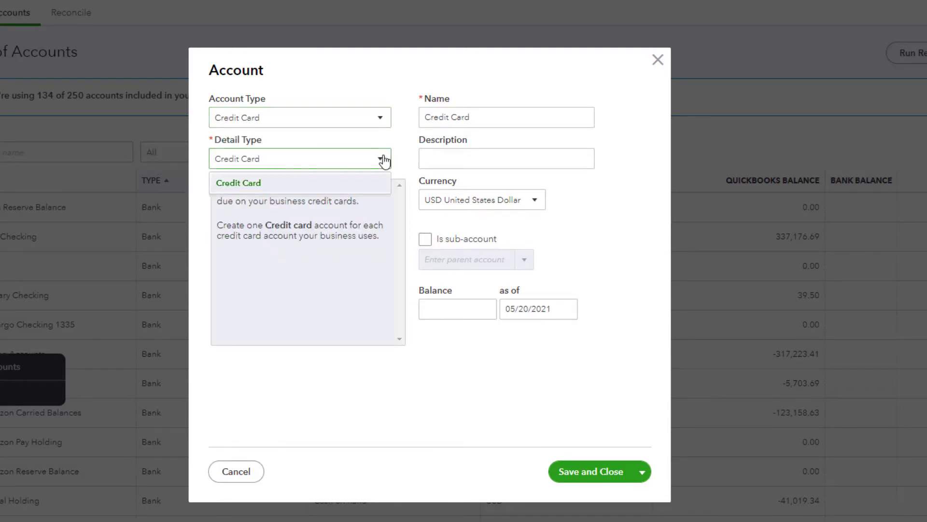
{"action": "left_click", "coordinate": [252, 187]}
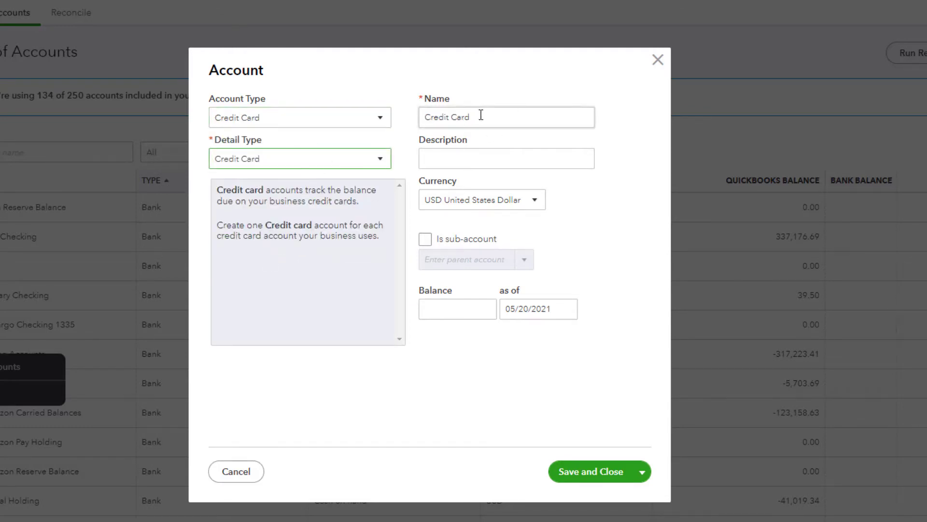
{"action": "left_click_drag", "start_coordinate": [472, 117], "coordinate": [406, 124]}
{"action": "type", "text": "Ame"}
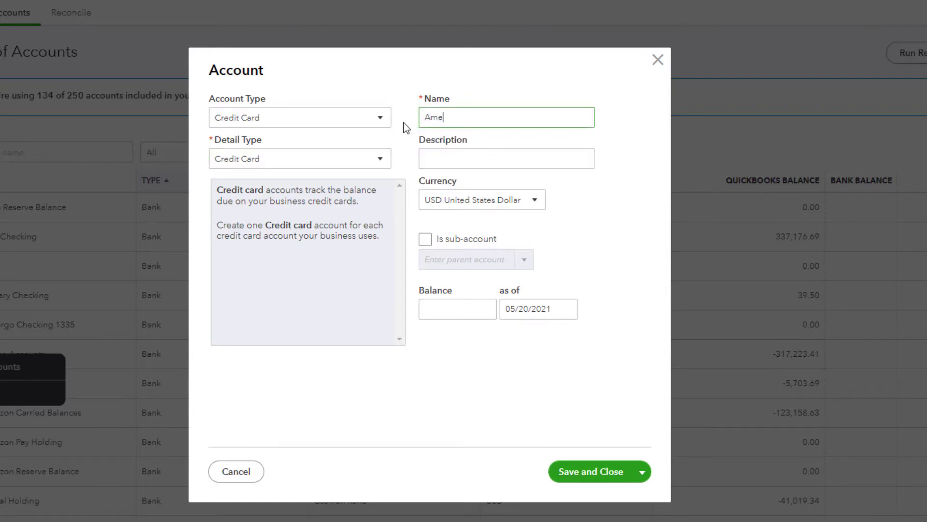
{"action": "type", "text": "x 4008"}
{"action": "left_click", "coordinate": [592, 472]}
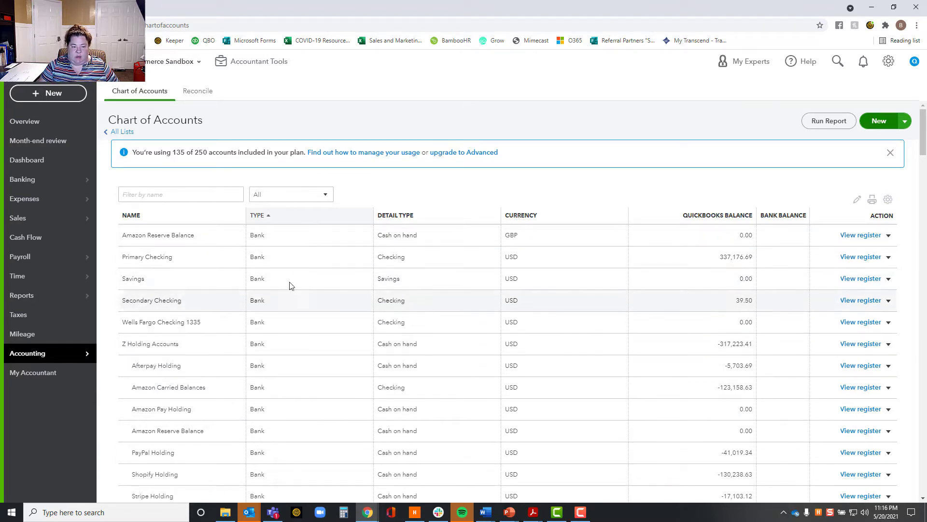
- Review the updated Chart of Accounts list, then return to the Banking page
{"action": "scroll", "coordinate": [248, 346], "scroll_direction": "down", "scroll_amount": 5}
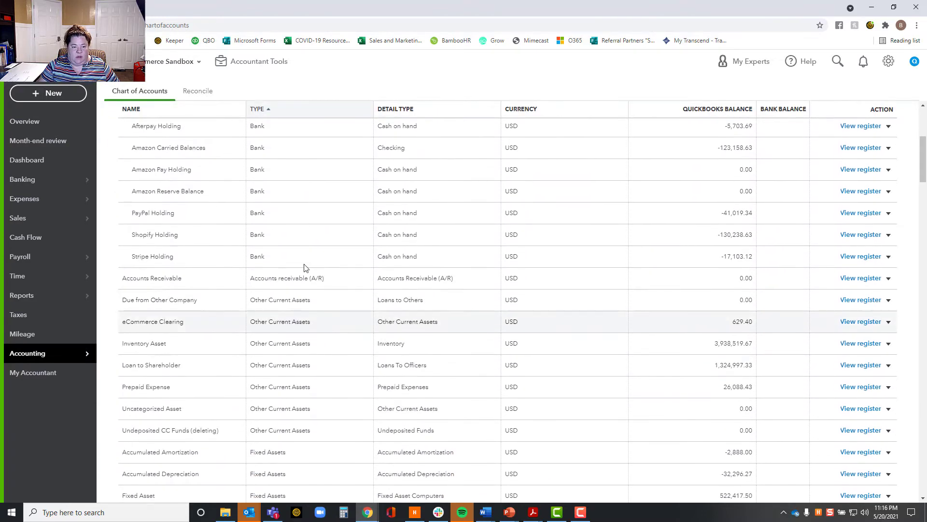
{"action": "scroll", "coordinate": [317, 304], "scroll_direction": "up", "scroll_amount": 5}
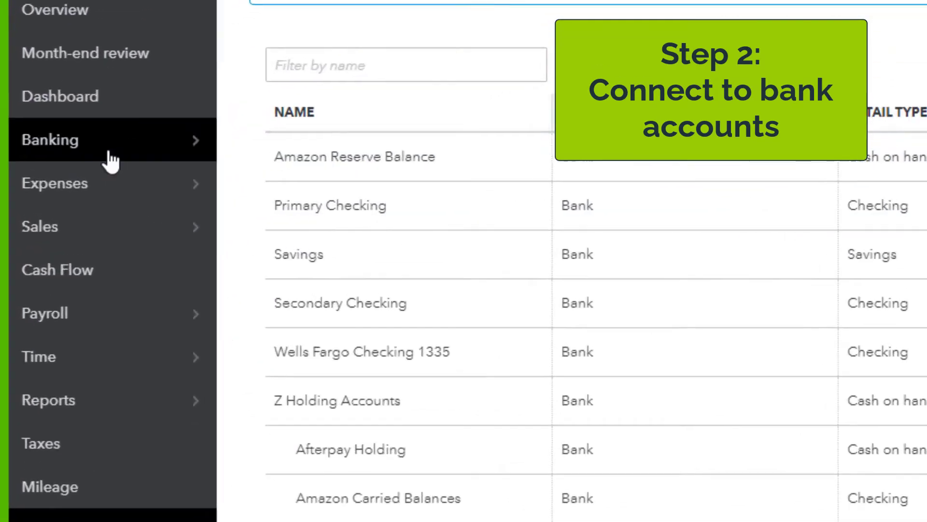
{"action": "mouse_move", "coordinate": [49, 184]}
{"action": "left_click", "coordinate": [87, 140]}
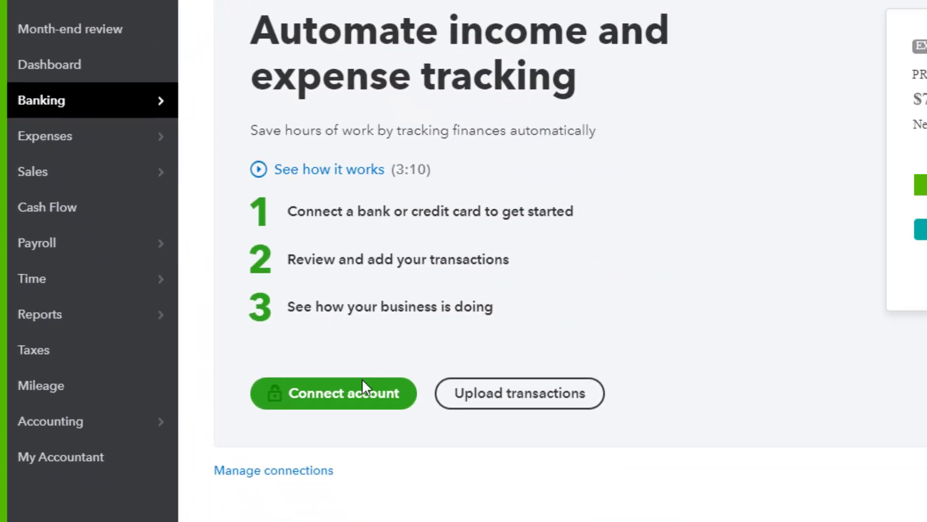
- Start connecting an account, search 'wells' and pick Wells Fargo - Business
{"action": "left_click", "coordinate": [352, 395]}
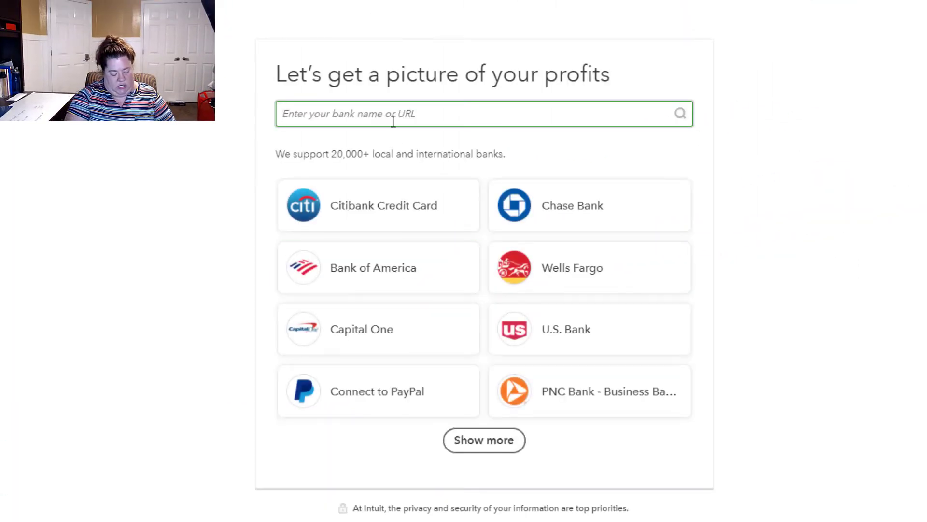
{"action": "type", "text": "wells"}
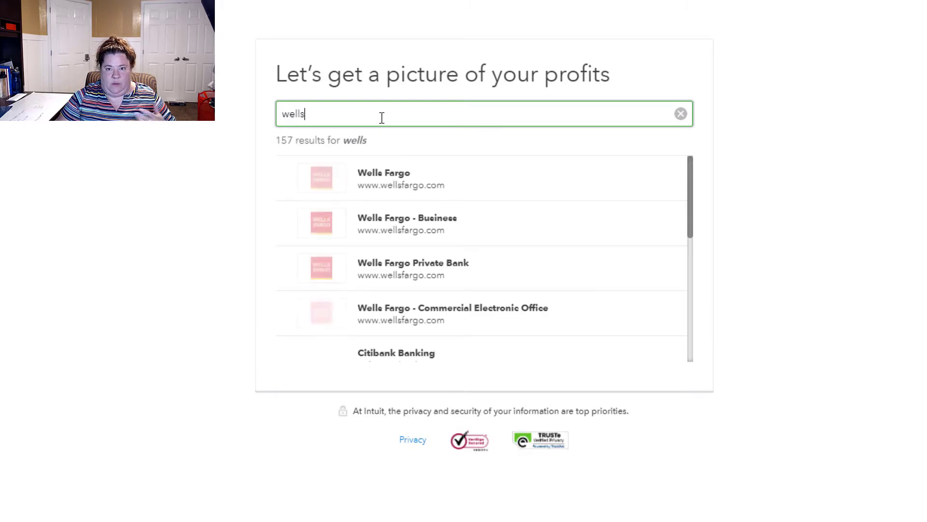
{"action": "left_click", "coordinate": [403, 229]}
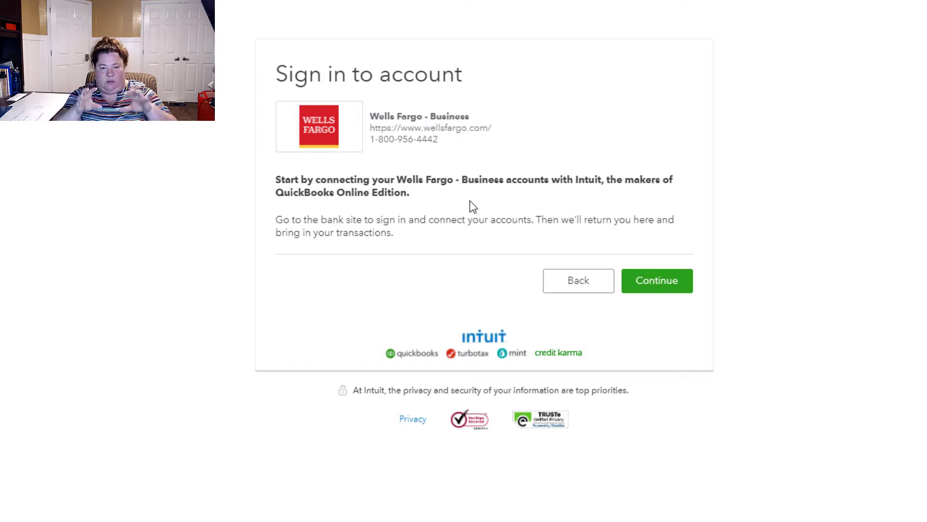
- Sign in to Wells Fargo with the account username and password, passing the verification notice
{"action": "left_click", "coordinate": [650, 288]}
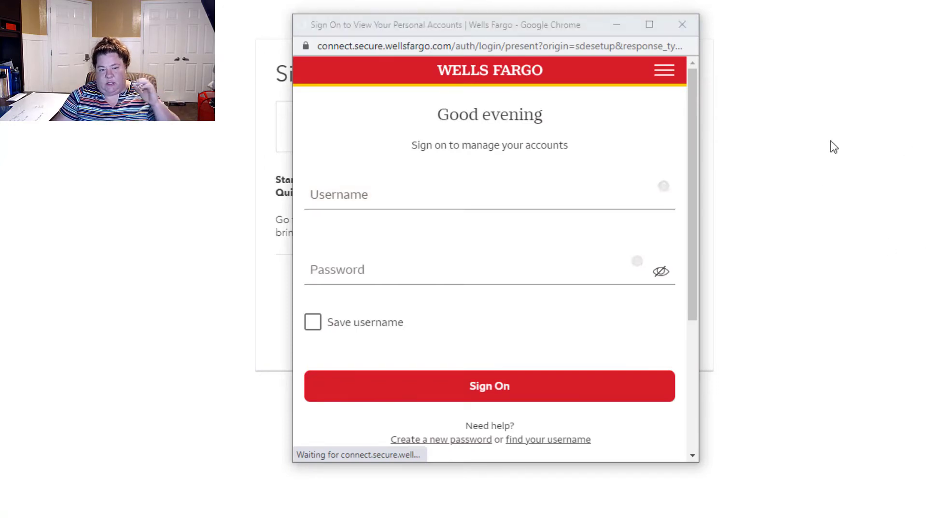
{"action": "left_click", "coordinate": [404, 198]}
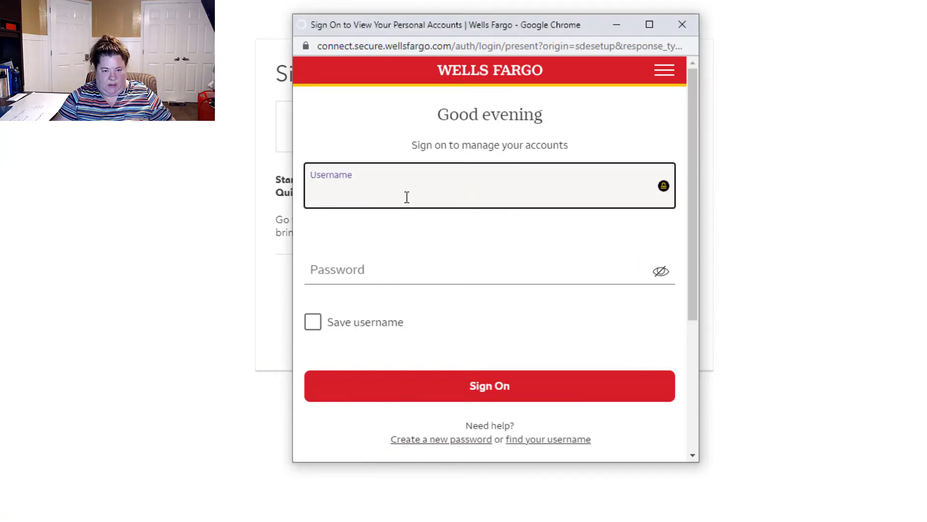
{"action": "type", "text": "lgbookkeeper"}
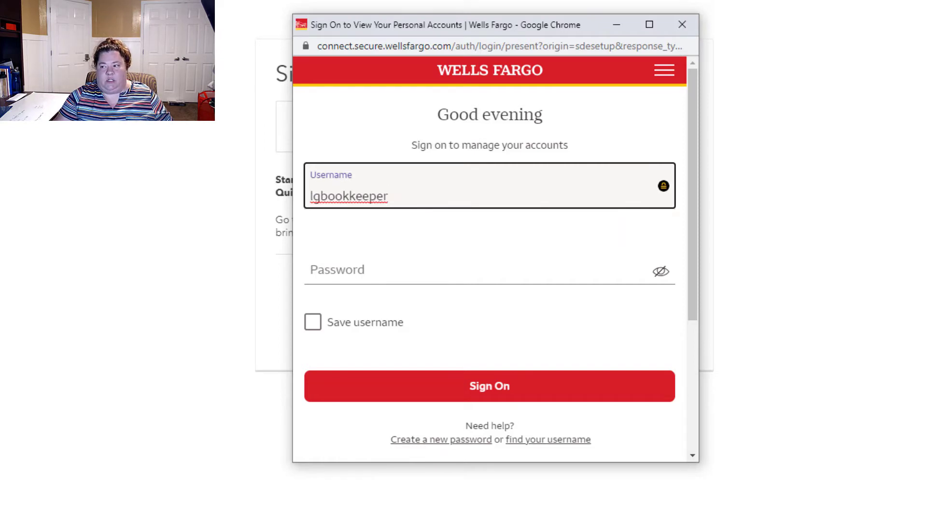
{"action": "left_click", "coordinate": [472, 273]}
{"action": "key", "text": "ctrl+v"}
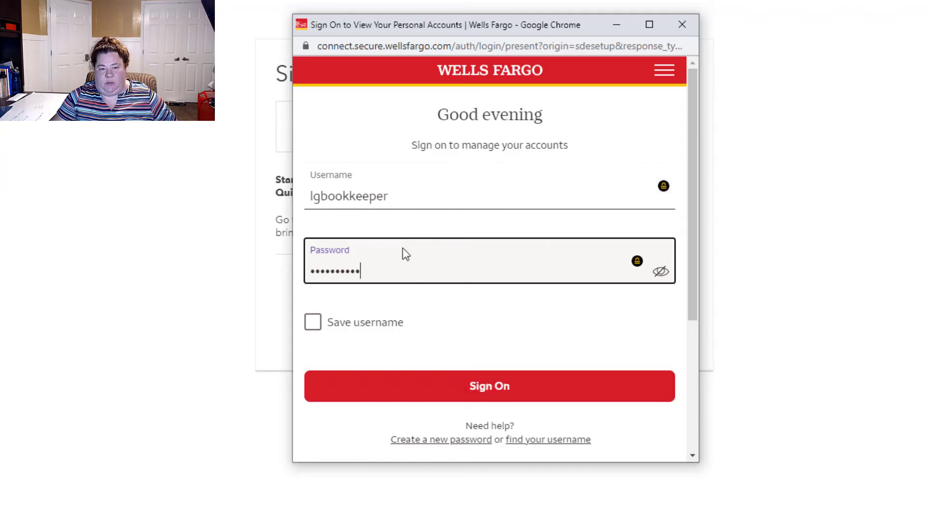
{"action": "left_click", "coordinate": [489, 389]}
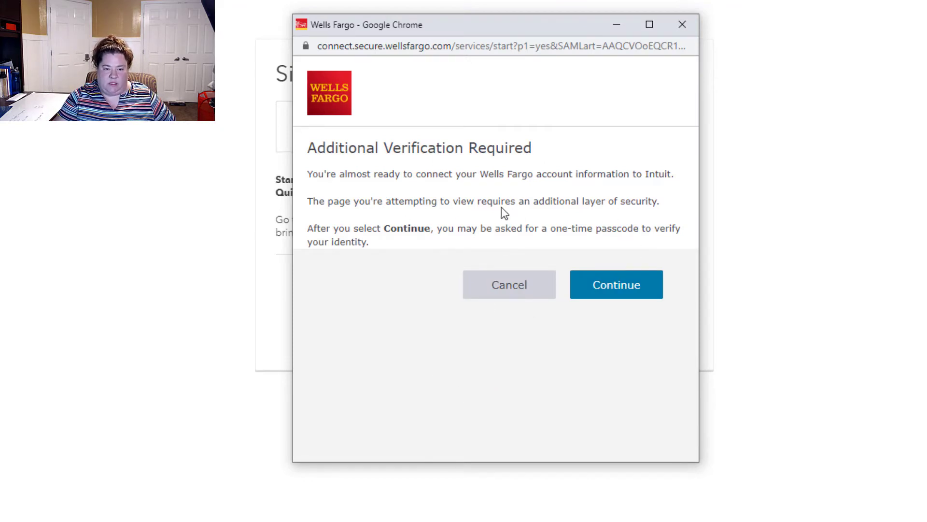
{"action": "left_click", "coordinate": [634, 289]}
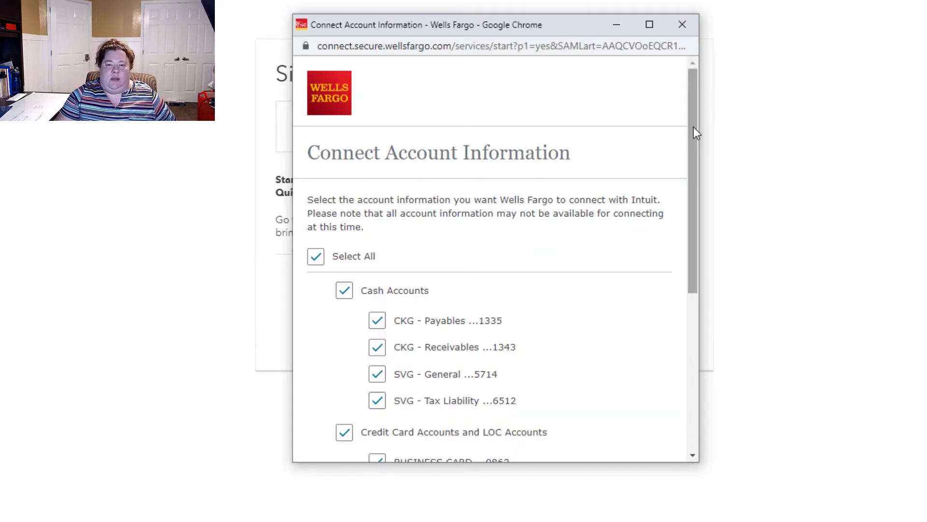
{"action": "scroll", "coordinate": [685, 143], "scroll_direction": "down", "scroll_amount": 1}
{"action": "scroll", "coordinate": [676, 208], "scroll_direction": "down", "scroll_amount": 5}
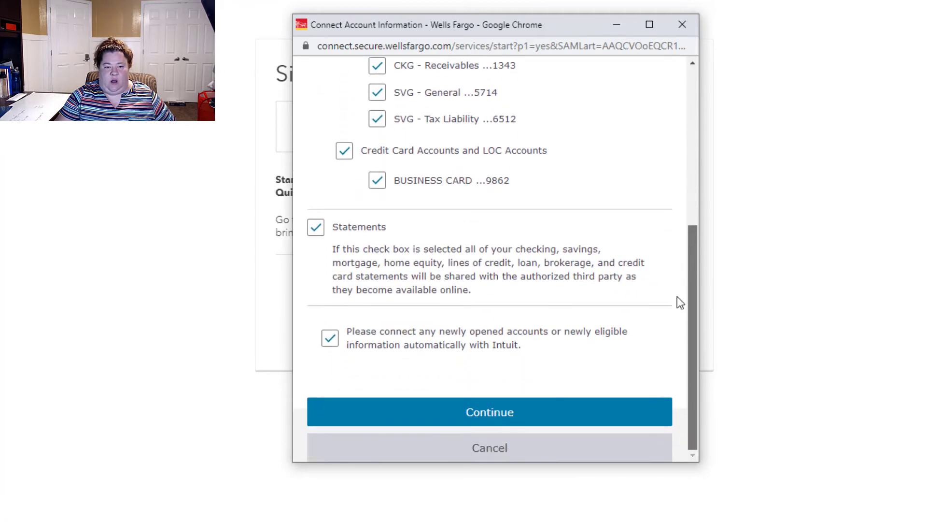
{"action": "scroll", "coordinate": [482, 181], "scroll_direction": "up", "scroll_amount": 3}
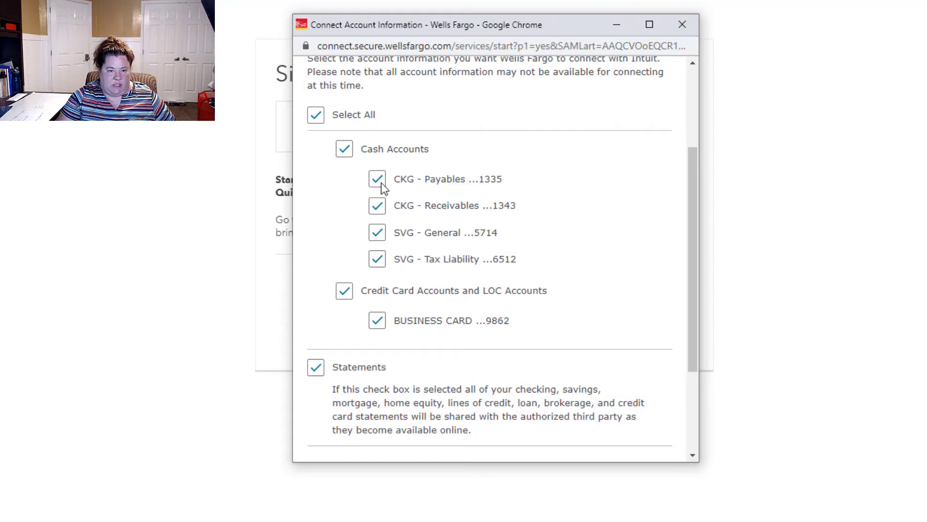
- Uncheck CKG - Receivables, SVG - General, SVG - Tax Liability and the credit card accounts
{"action": "left_click", "coordinate": [377, 208]}
{"action": "left_click", "coordinate": [380, 233]}
{"action": "left_click", "coordinate": [377, 261]}
{"action": "left_click", "coordinate": [351, 292]}
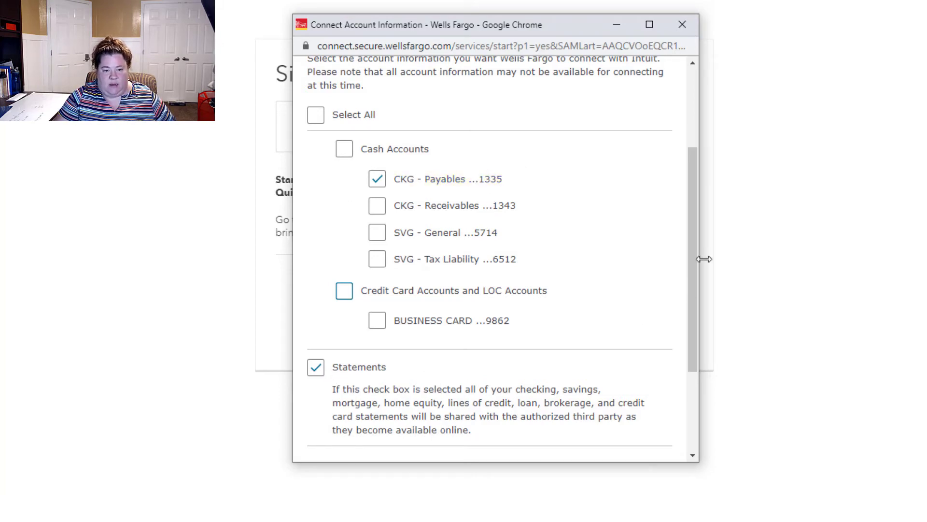
- Turn off auto-connecting newly opened accounts and continue to the confirmation page
{"action": "left_click_drag", "start_coordinate": [689, 260], "coordinate": [685, 318]}
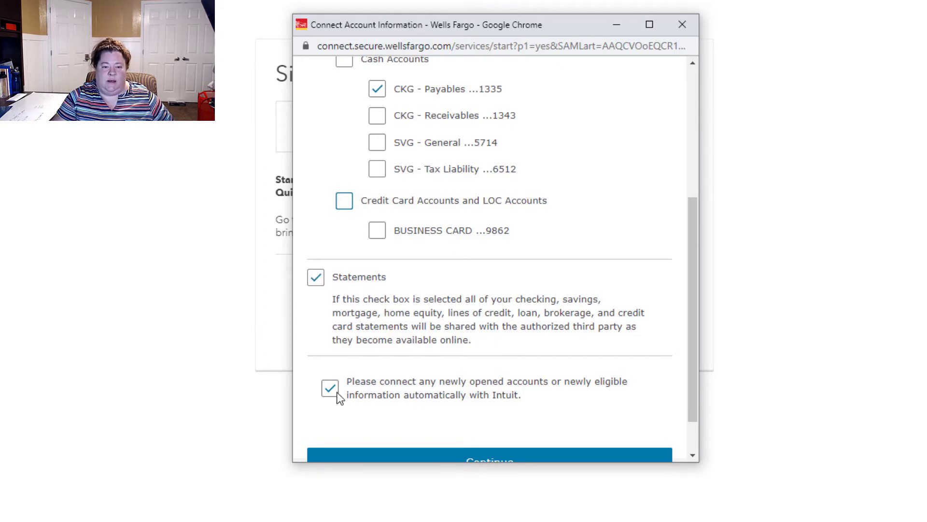
{"action": "scroll", "coordinate": [356, 338], "scroll_direction": "down", "scroll_amount": 1}
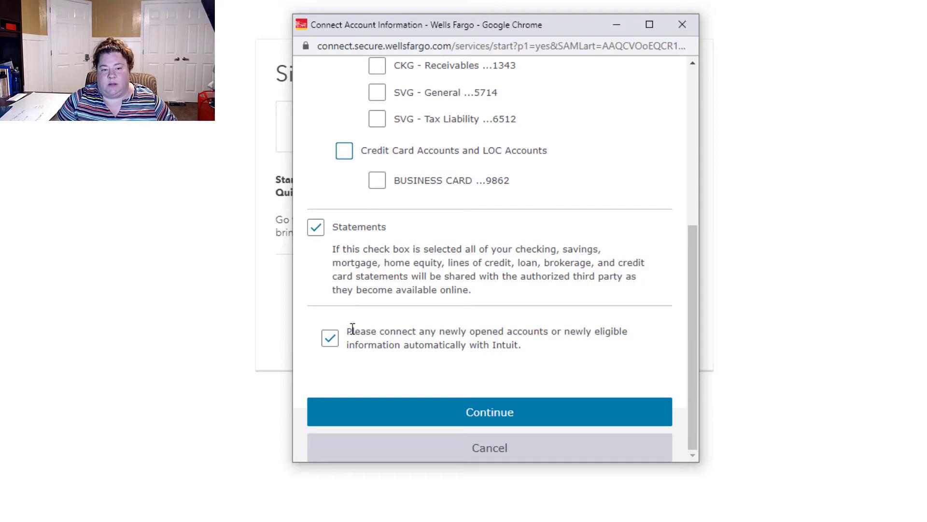
{"action": "left_click", "coordinate": [330, 339]}
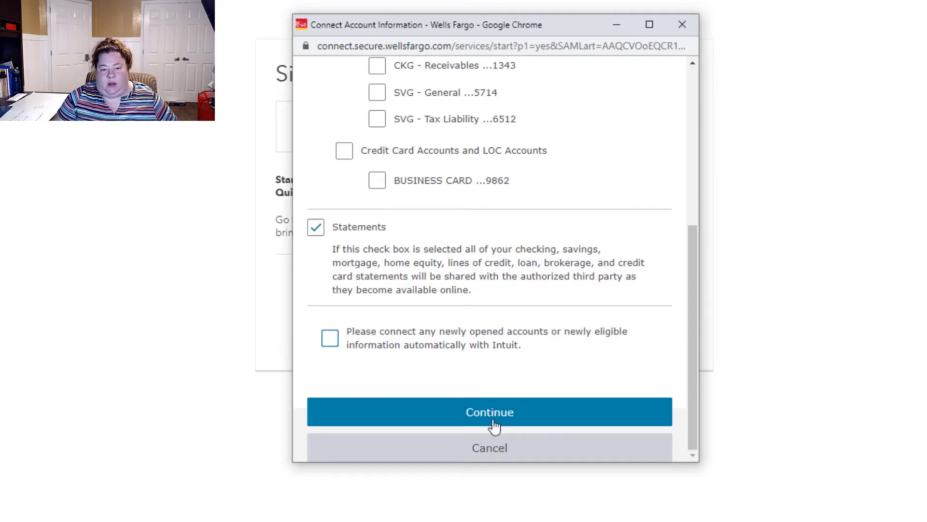
{"action": "left_click", "coordinate": [518, 411]}
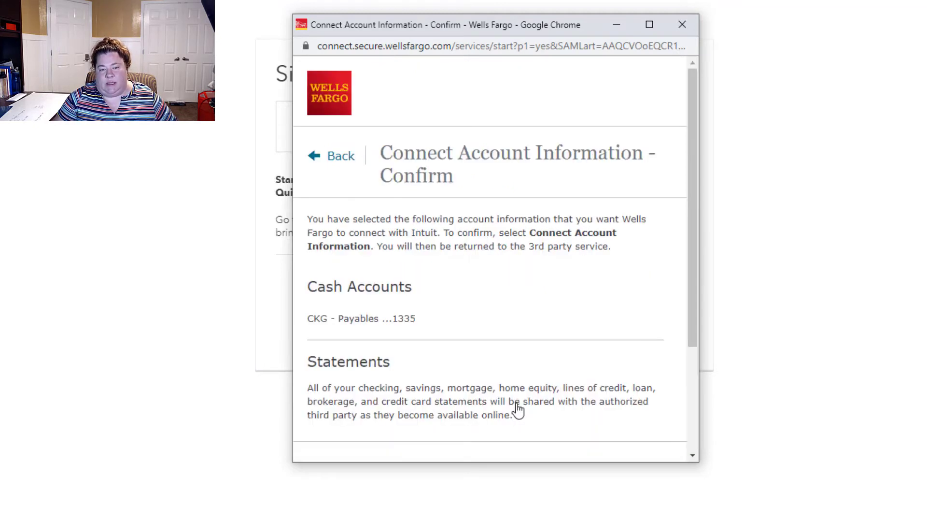
- Accept the Terms and Conditions and connect the account information to Intuit
{"action": "left_click_drag", "start_coordinate": [697, 218], "coordinate": [692, 322]}
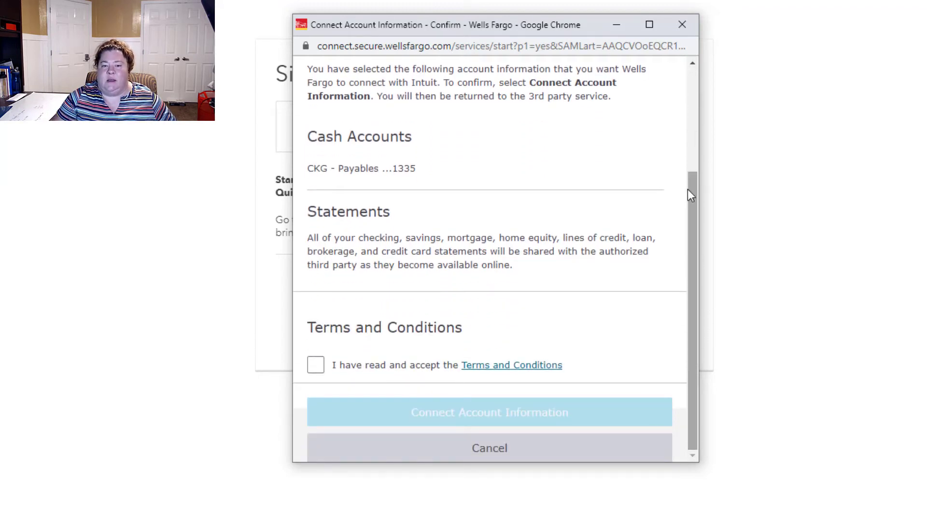
{"action": "left_click", "coordinate": [317, 365]}
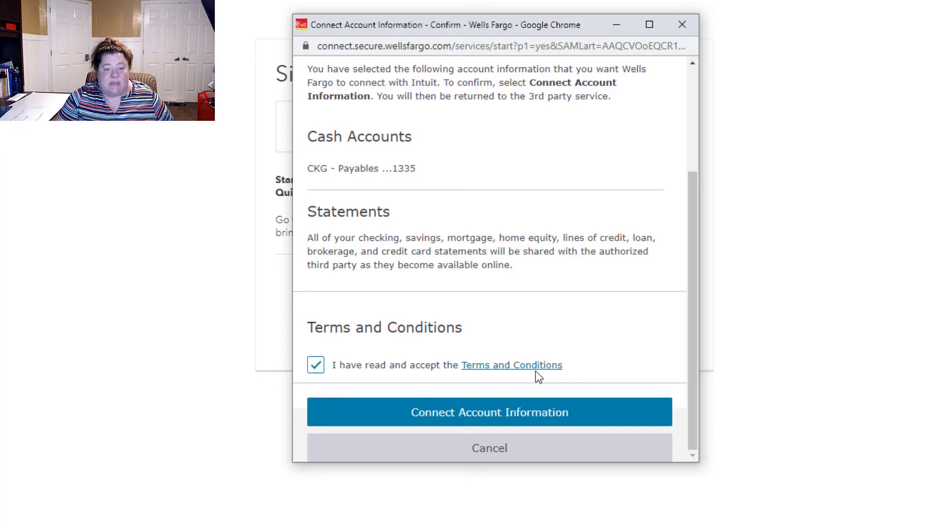
{"action": "left_click", "coordinate": [473, 411]}
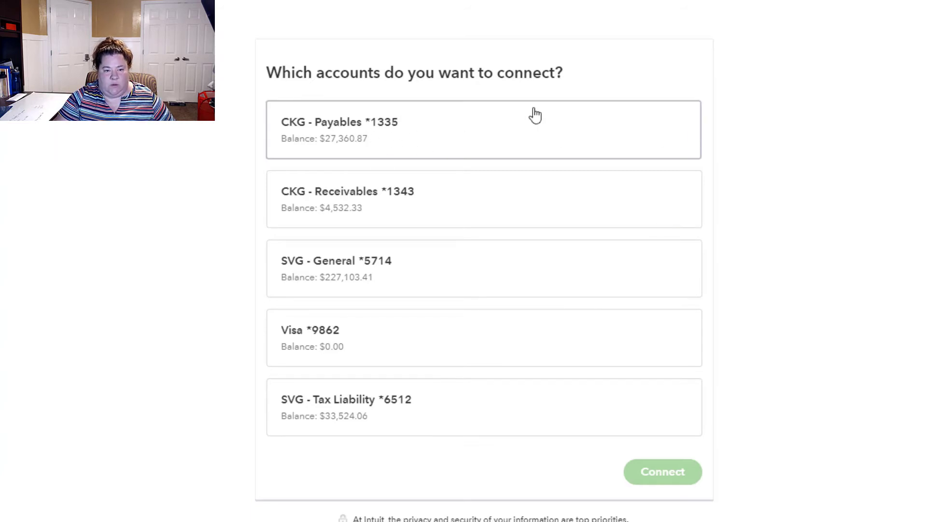
- Match CKG - Payables *1335 to the Wells Fargo Checking 1335 account
{"action": "left_click", "coordinate": [590, 131]}
{"action": "left_click", "coordinate": [659, 133]}
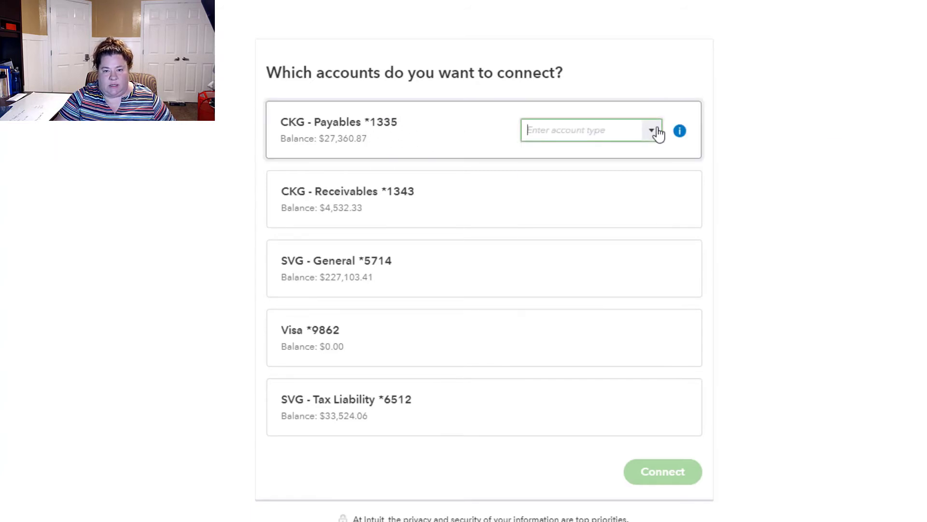
{"action": "left_click_drag", "start_coordinate": [825, 173], "coordinate": [837, 315]}
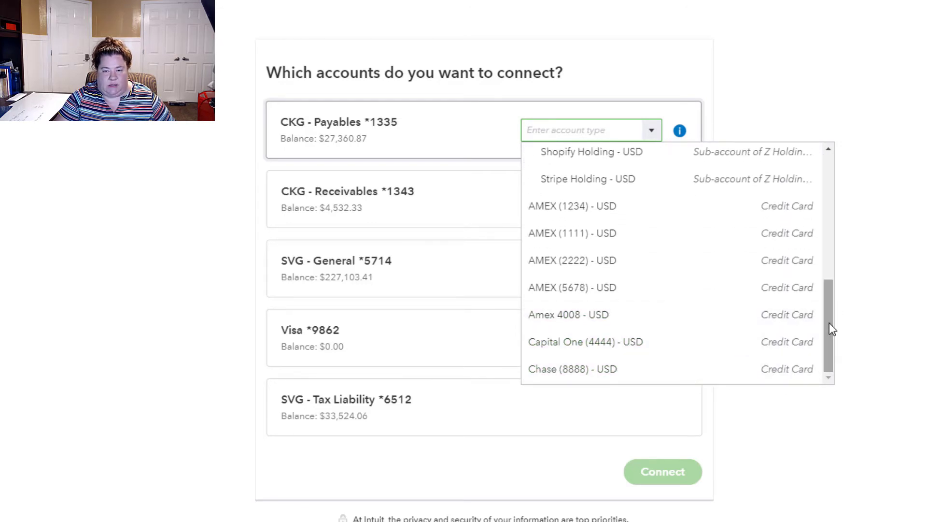
{"action": "left_click_drag", "start_coordinate": [830, 324], "coordinate": [847, 161]}
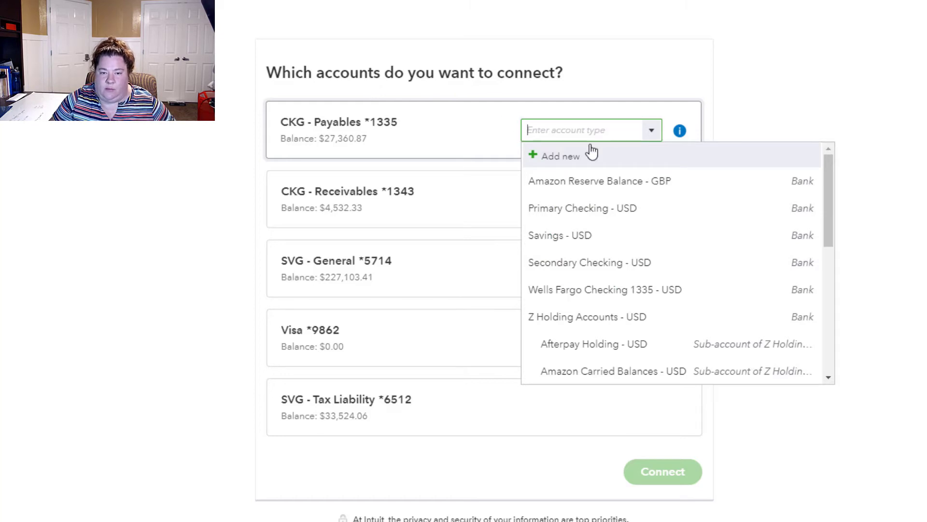
{"action": "left_click", "coordinate": [627, 293]}
- Bring up the QuickBooks account list for CKG - Receivables
{"action": "left_click", "coordinate": [570, 207]}
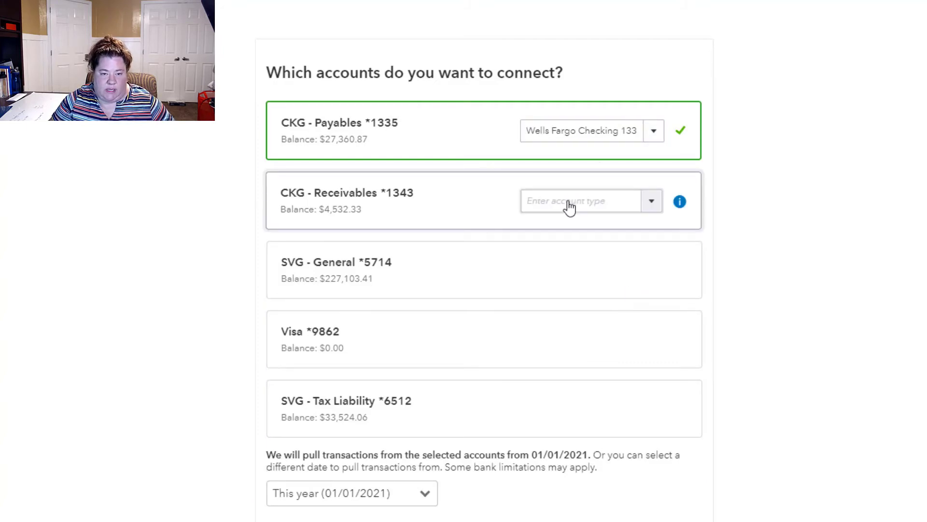
{"action": "left_click", "coordinate": [653, 203]}
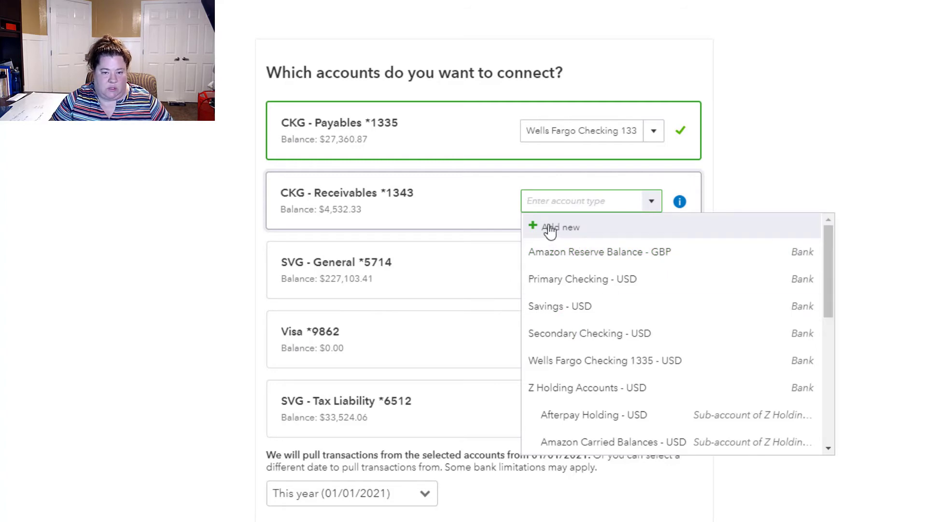
{"action": "left_click_drag", "start_coordinate": [827, 239], "coordinate": [859, 197]}
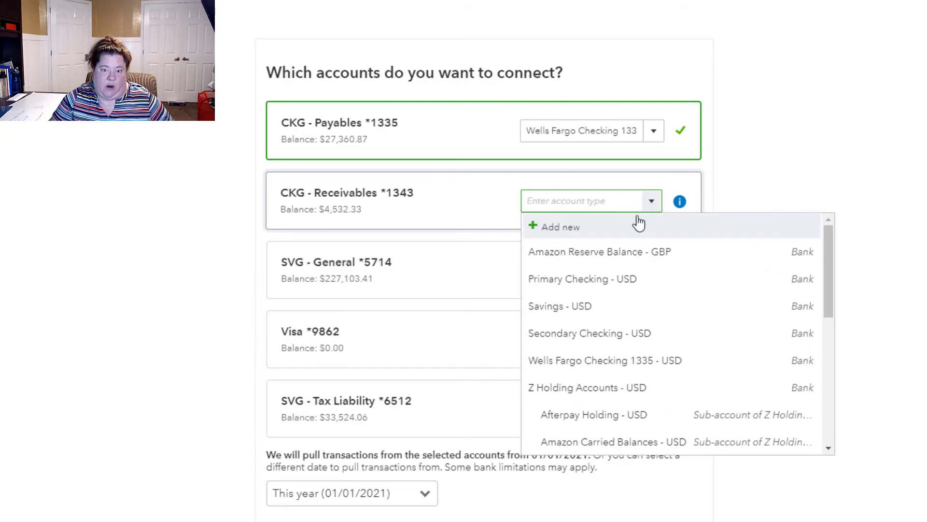
- Add a new account for CKG - Receivables with Checking detail type, named Checking 1343
{"action": "left_click", "coordinate": [555, 228]}
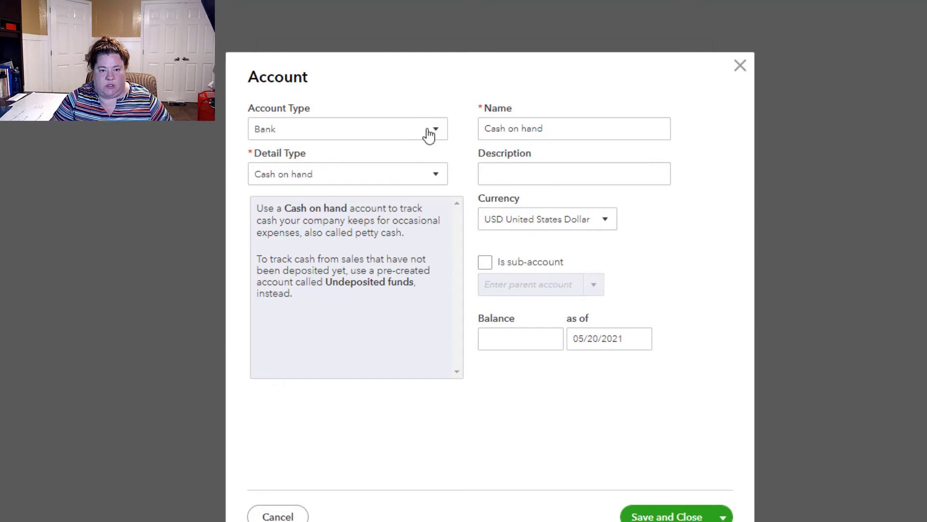
{"action": "left_click", "coordinate": [436, 180]}
{"action": "left_click", "coordinate": [298, 225]}
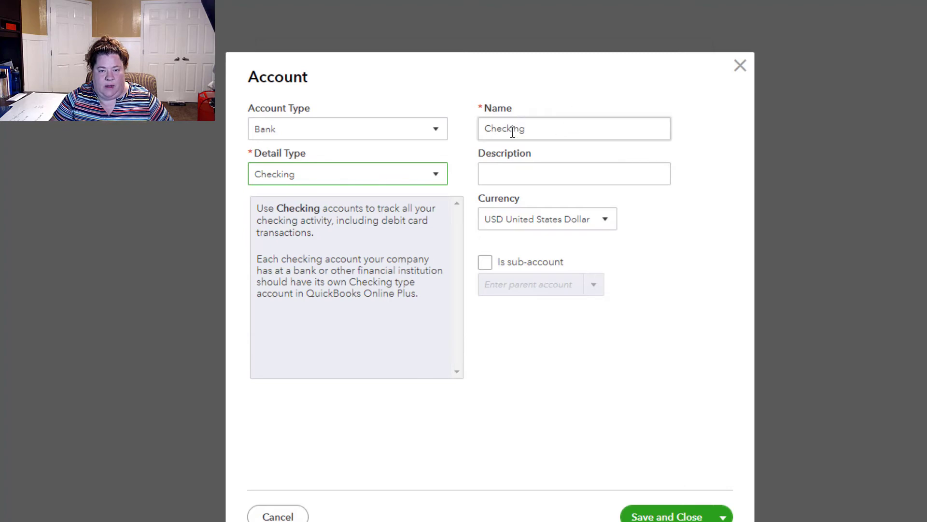
{"action": "double_click", "coordinate": [486, 131]}
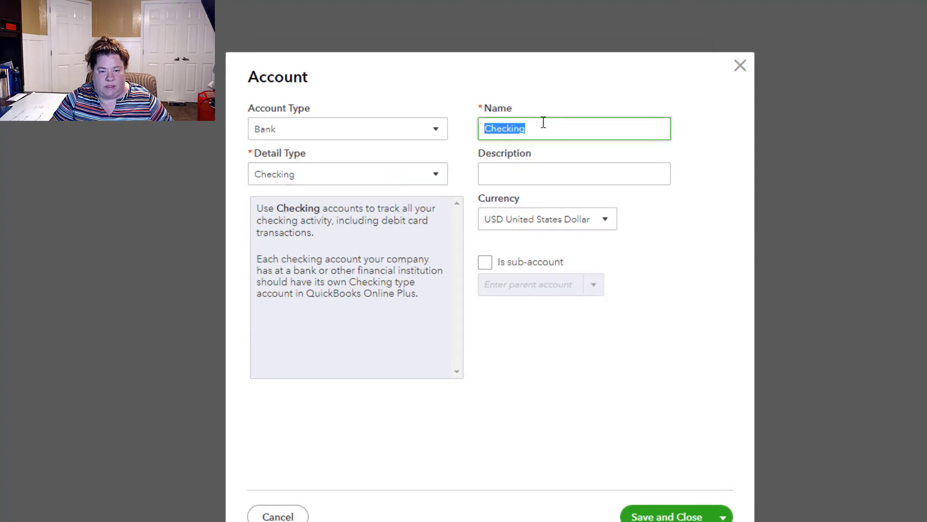
{"action": "key", "text": "BackSpace"}
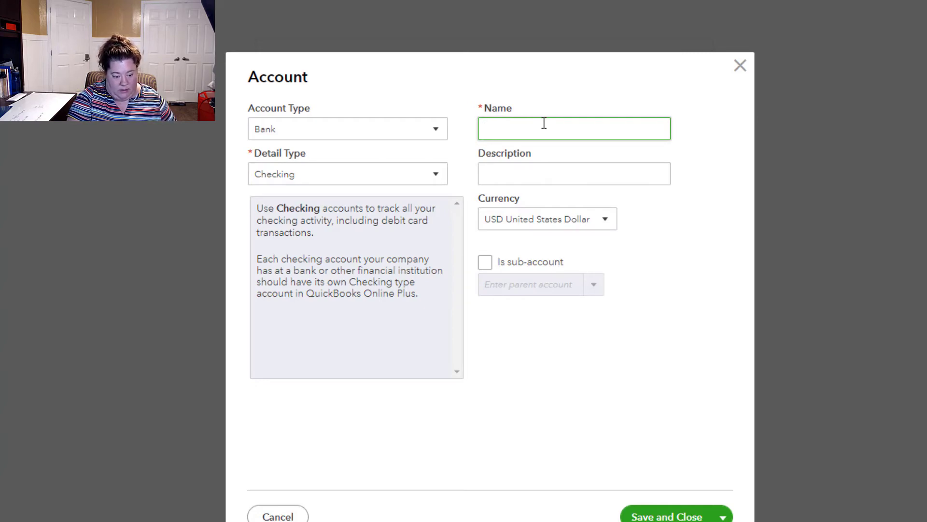
{"action": "type", "text": "king 1343"}
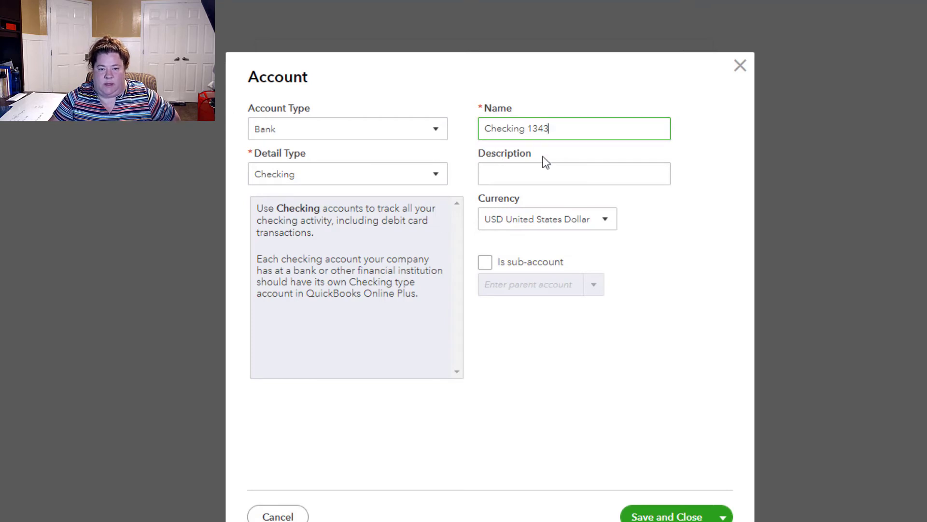
- Rename the account Wells Fargo Operating 1343 and save and close it
{"action": "left_click", "coordinate": [484, 130]}
{"action": "type", "text": "Wells F"}
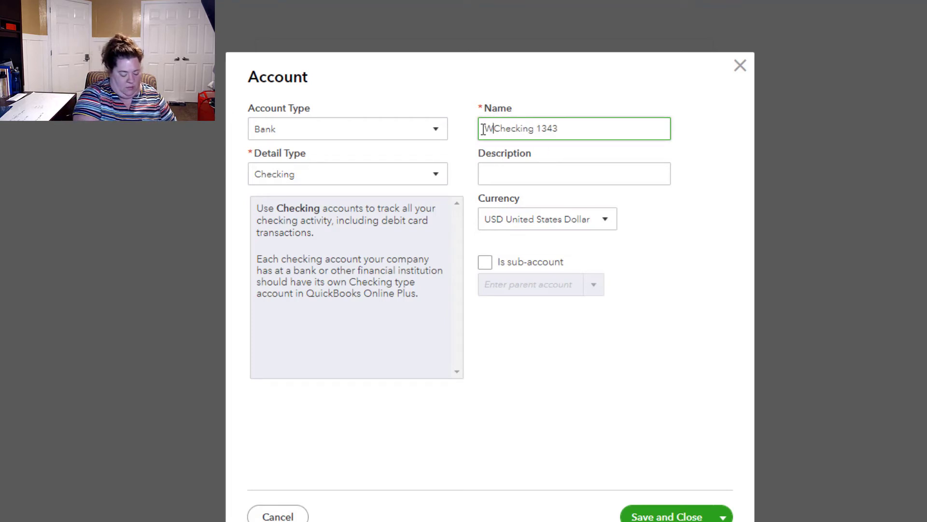
{"action": "type", "text": "rago"}
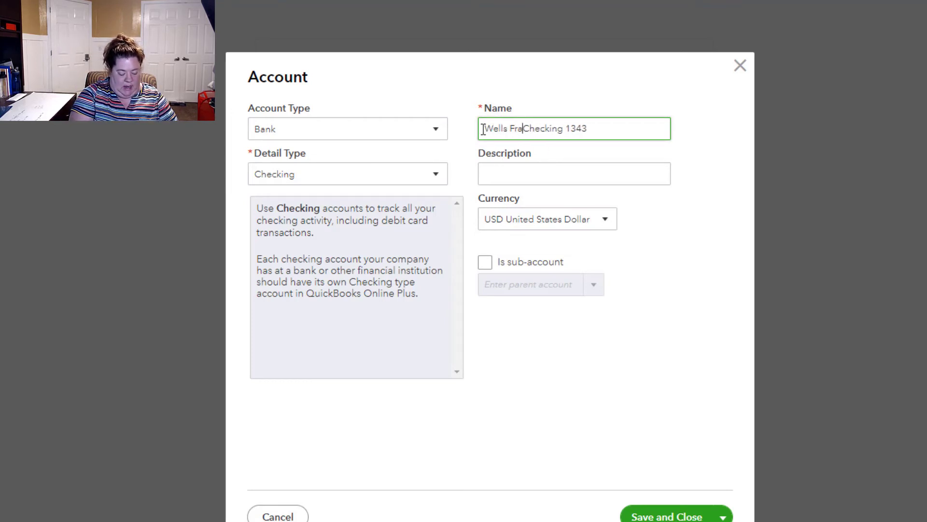
{"action": "key", "text": "BackSpace"}
{"action": "key", "text": "BackSpace"}
{"action": "key", "text": "BackSpace"}
{"action": "key", "text": "BackSpace"}
{"action": "key", "text": "BackSpace"}
{"action": "key", "text": "BackSpace"}
{"action": "key", "text": "BackSpace"}
{"action": "key", "text": "BackSpace"}
{"action": "key", "text": "BackSpace"}
{"action": "key", "text": "BackSpace"}
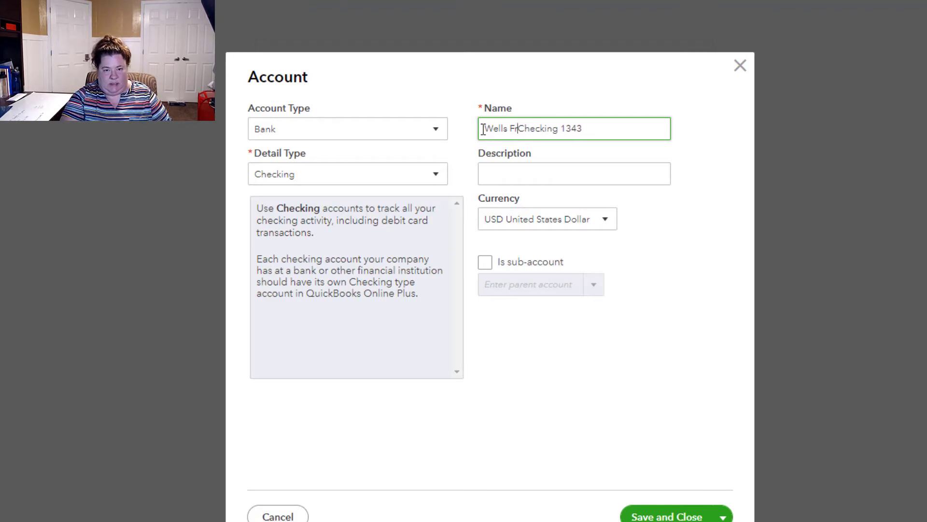
{"action": "type", "text": "lls"}
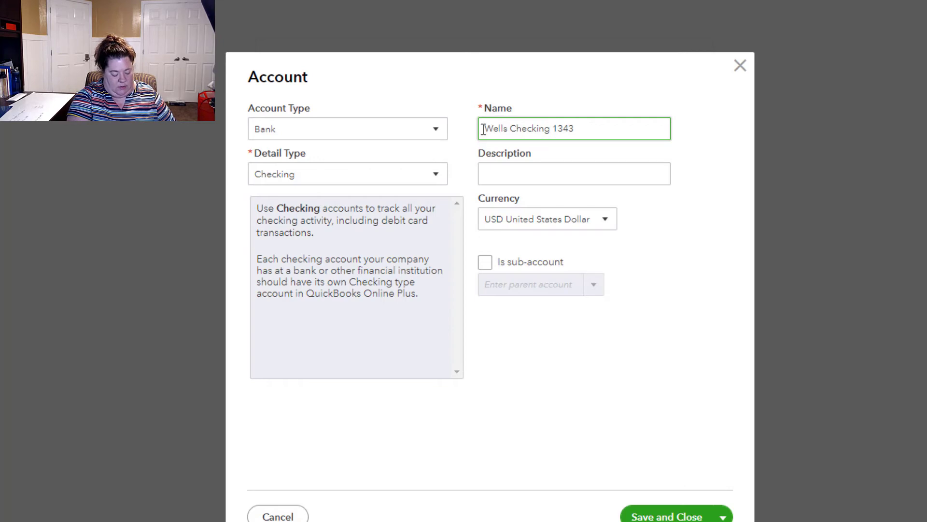
{"action": "type", "text": " Fargo"}
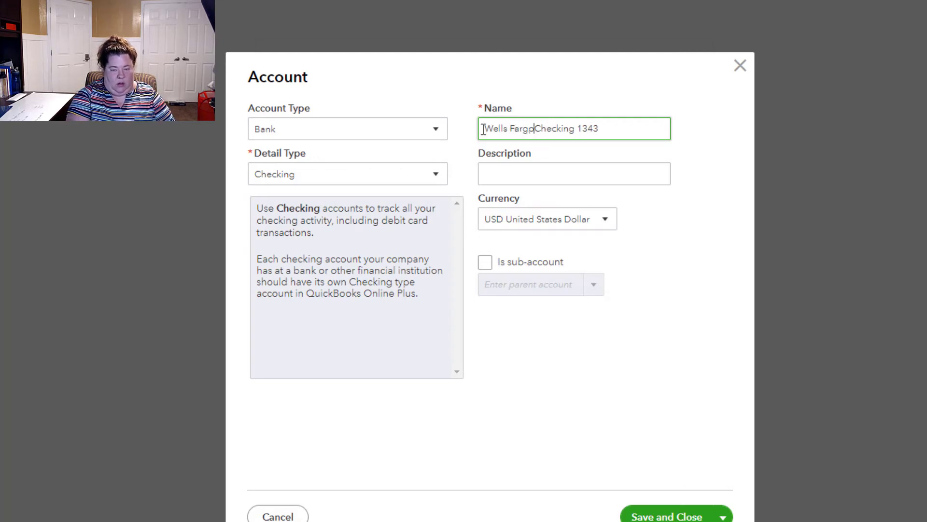
{"action": "key", "text": "BackSpace"}
{"action": "type", "text": "o Operating"}
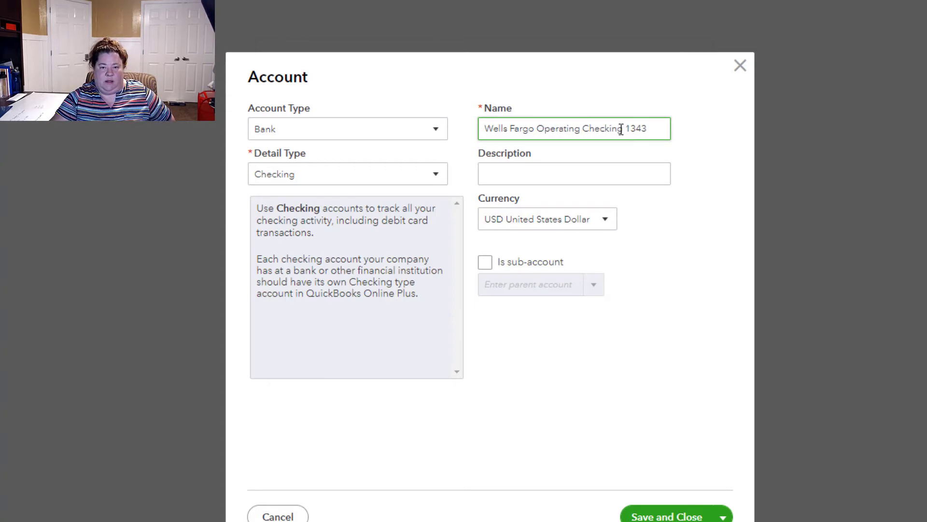
{"action": "key", "text": "BackSpace"}
{"action": "key", "text": "BackSpace"}
{"action": "key", "text": "BackSpace"}
{"action": "key", "text": "BackSpace"}
{"action": "key", "text": "BackSpace"}
{"action": "key", "text": "BackSpace"}
{"action": "key", "text": "BackSpace"}
{"action": "key", "text": "BackSpace"}
{"action": "key", "text": "BackSpace"}
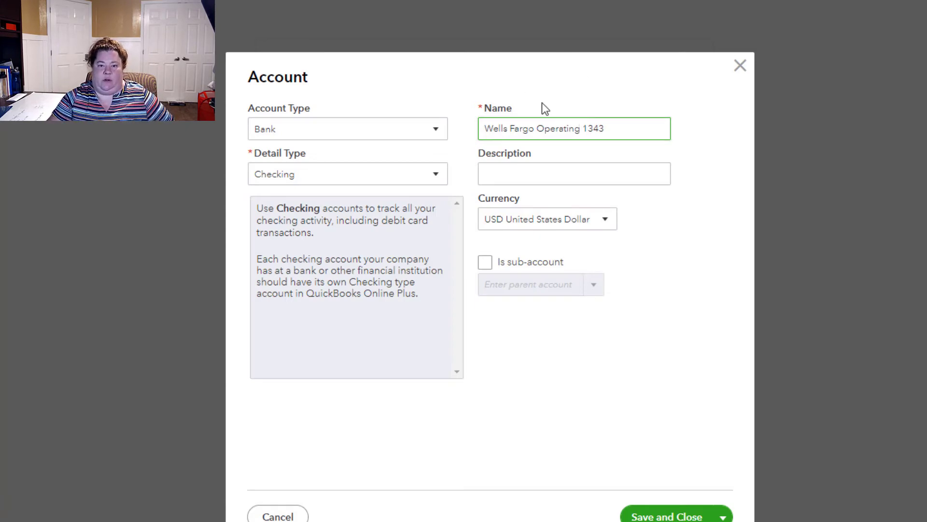
{"action": "left_click", "coordinate": [664, 517]}
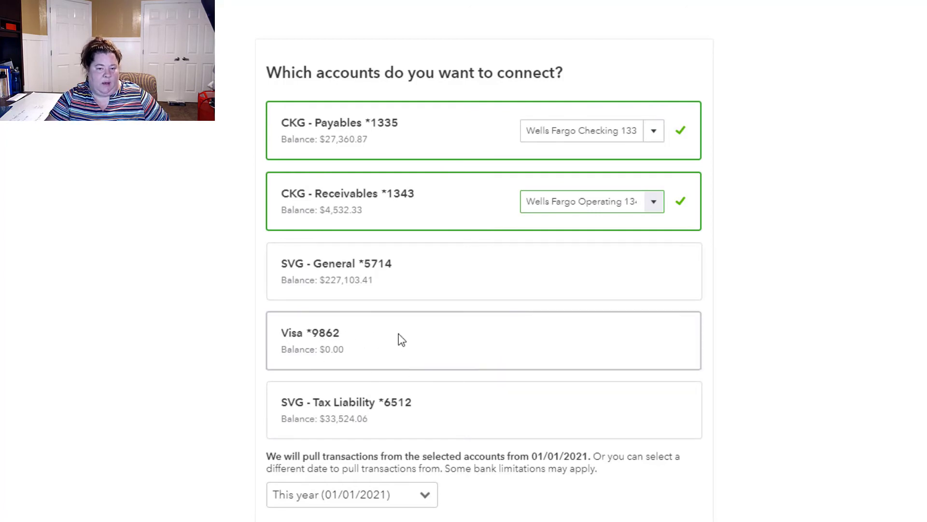
- Begin a new Credit Card account for Visa *9862, then discard the form unsaved
{"action": "left_click", "coordinate": [636, 363]}
{"action": "left_click", "coordinate": [647, 347]}
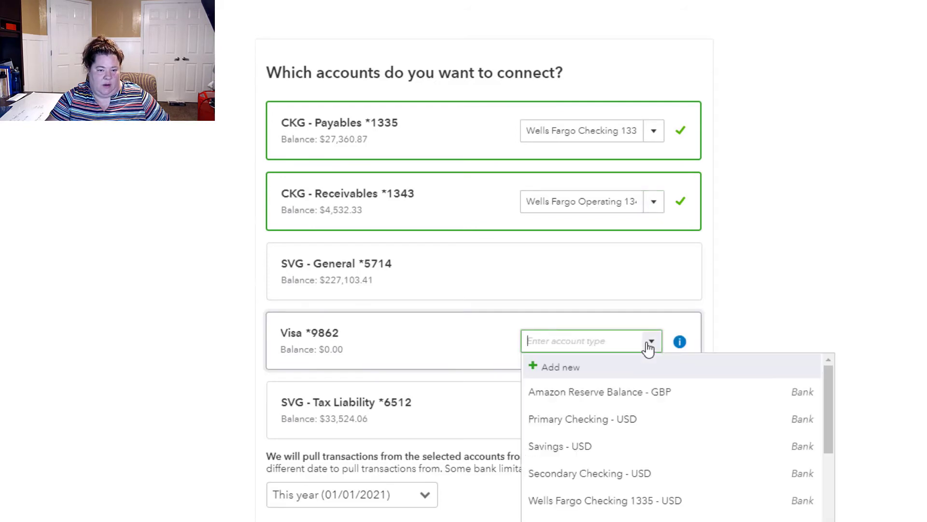
{"action": "left_click", "coordinate": [564, 371]}
{"action": "left_click", "coordinate": [434, 133]}
{"action": "left_click", "coordinate": [292, 182]}
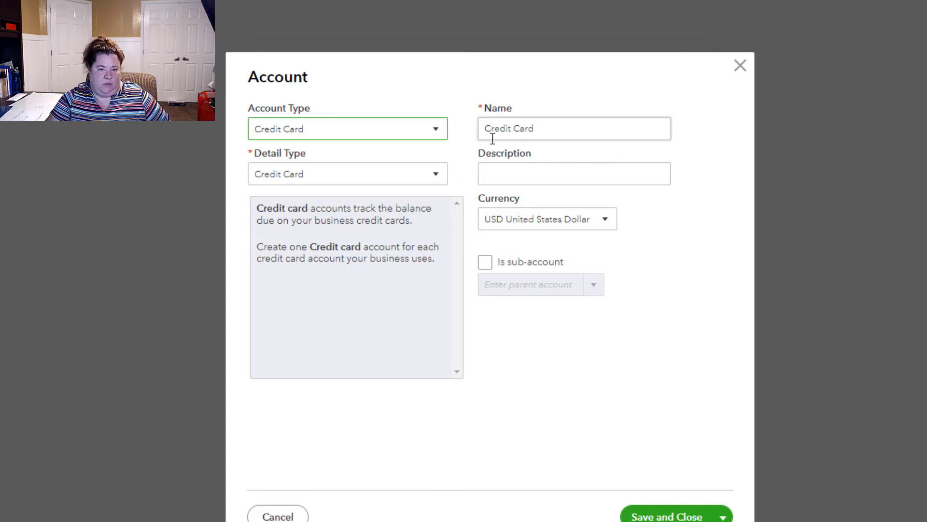
{"action": "left_click", "coordinate": [740, 66]}
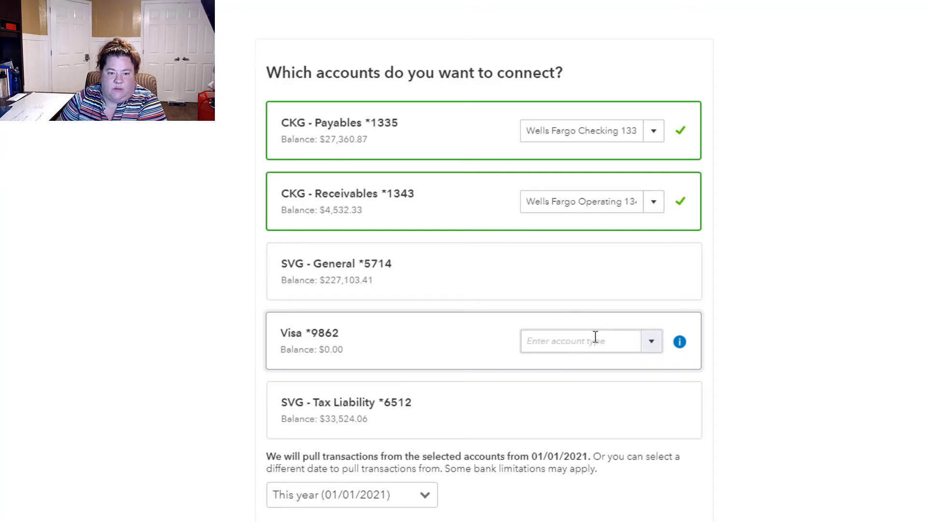
{"action": "left_click", "coordinate": [425, 500]}
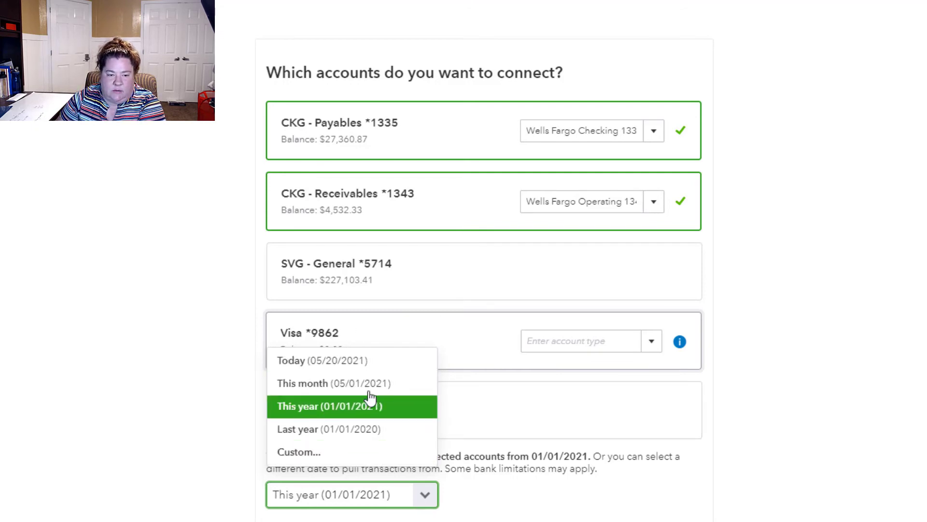
- Keep This year as the download start date and start a new account for Visa *9862
{"action": "left_click", "coordinate": [324, 407]}
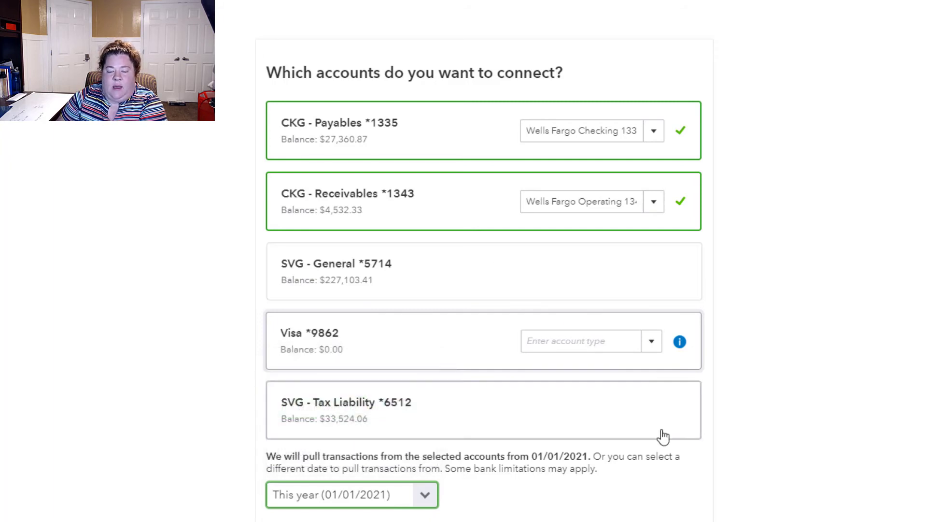
{"action": "left_click", "coordinate": [597, 514]}
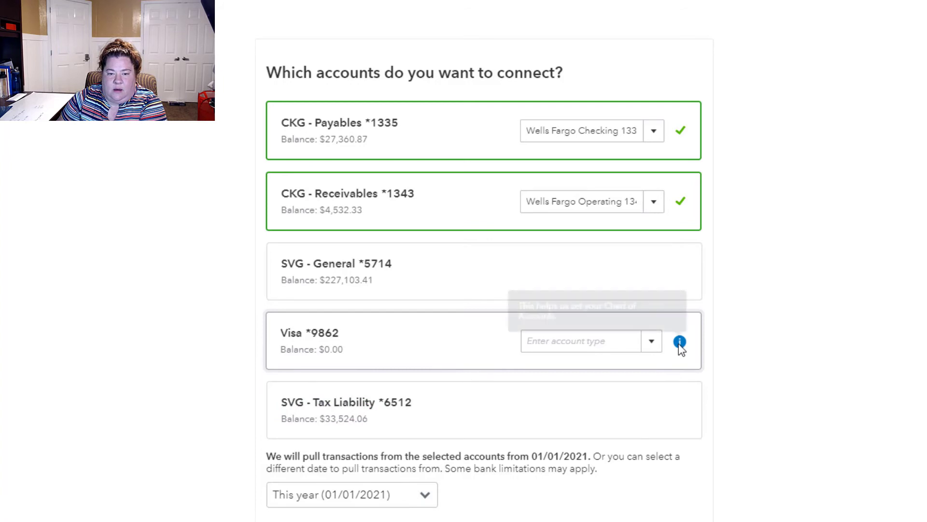
{"action": "mouse_move", "coordinate": [676, 344]}
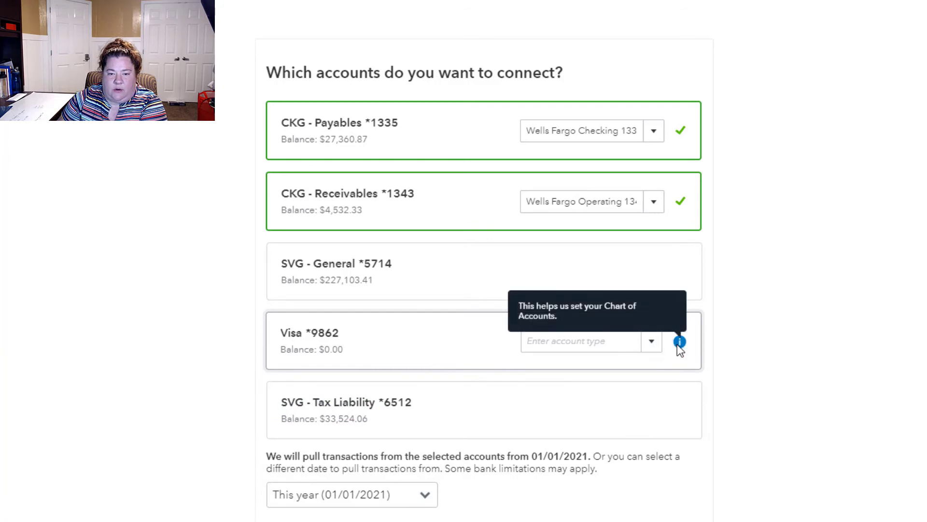
{"action": "left_click", "coordinate": [656, 346]}
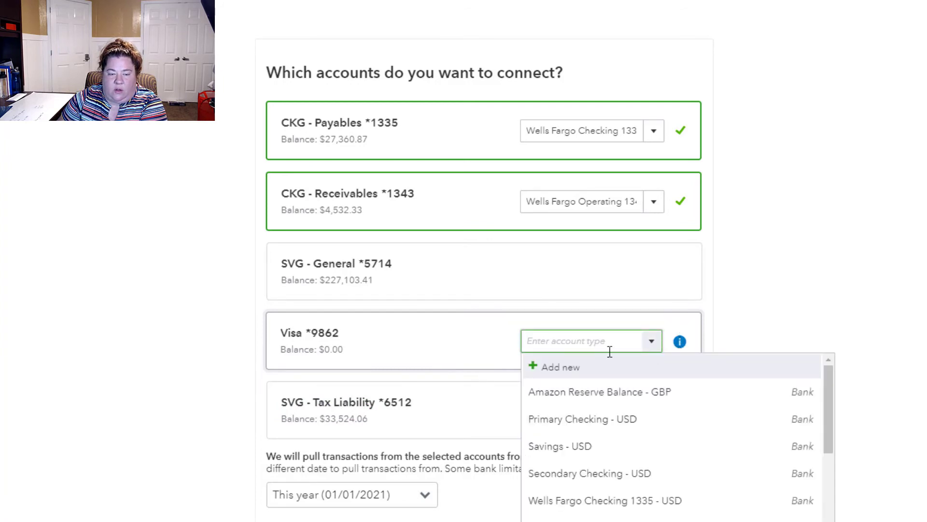
{"action": "left_click", "coordinate": [566, 376]}
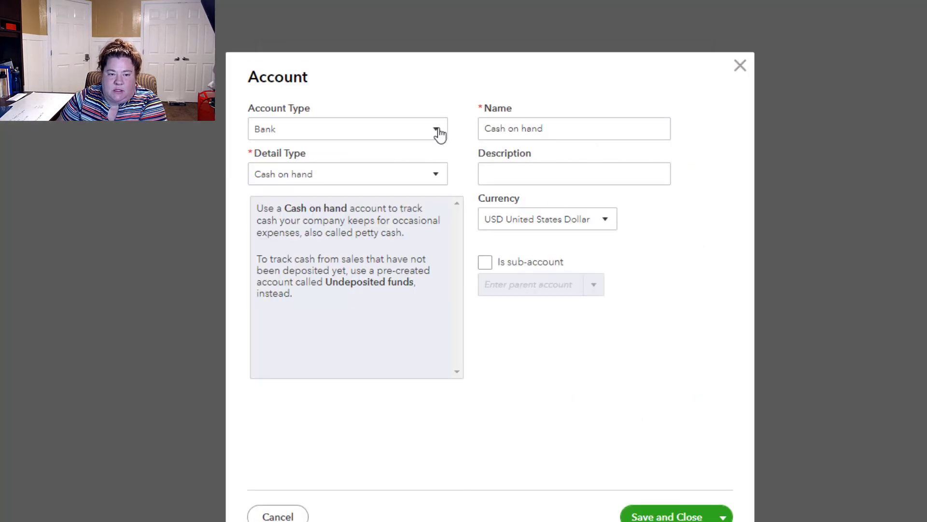
{"action": "left_click", "coordinate": [439, 135]}
{"action": "left_click", "coordinate": [296, 175]}
{"action": "left_click", "coordinate": [549, 127]}
{"action": "key", "text": "BackSpace"}
{"action": "type", "text": "Vis"}
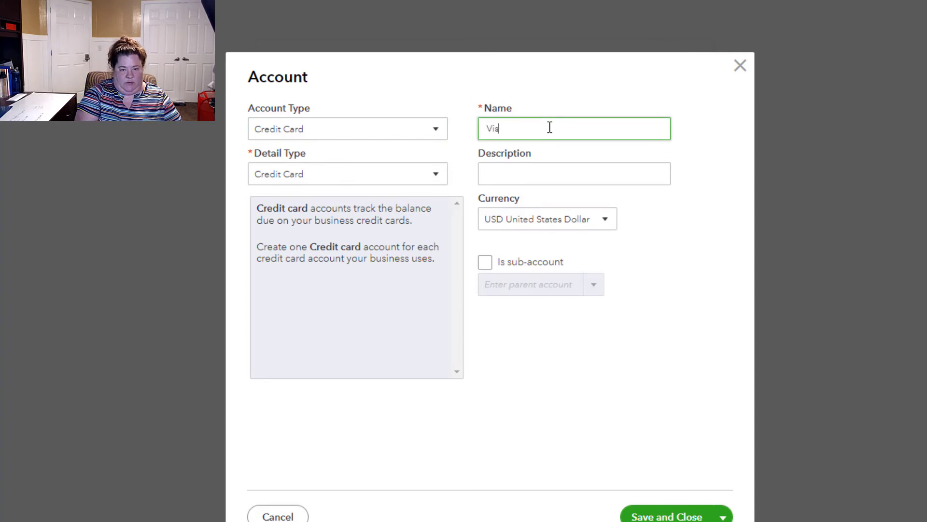
{"action": "type", "text": "Wells Fargo Visa 9999"}
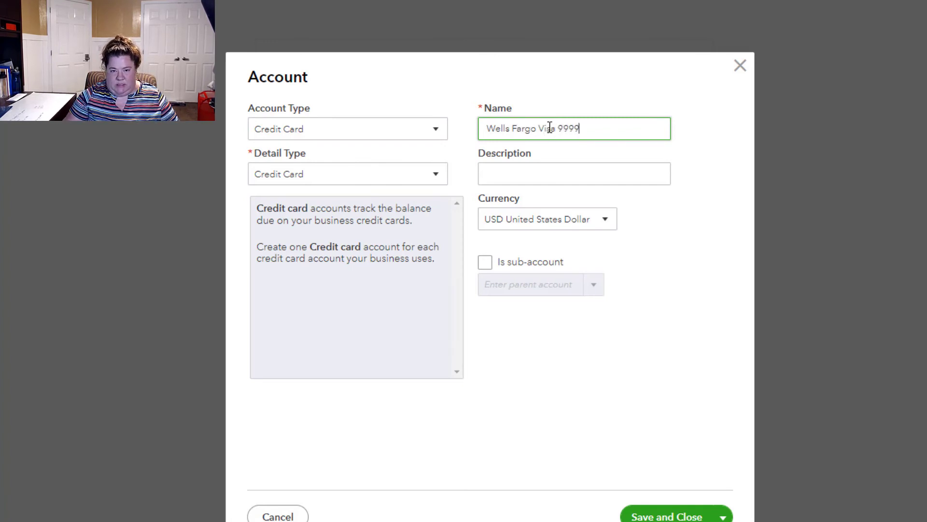
{"action": "left_click", "coordinate": [672, 516]}
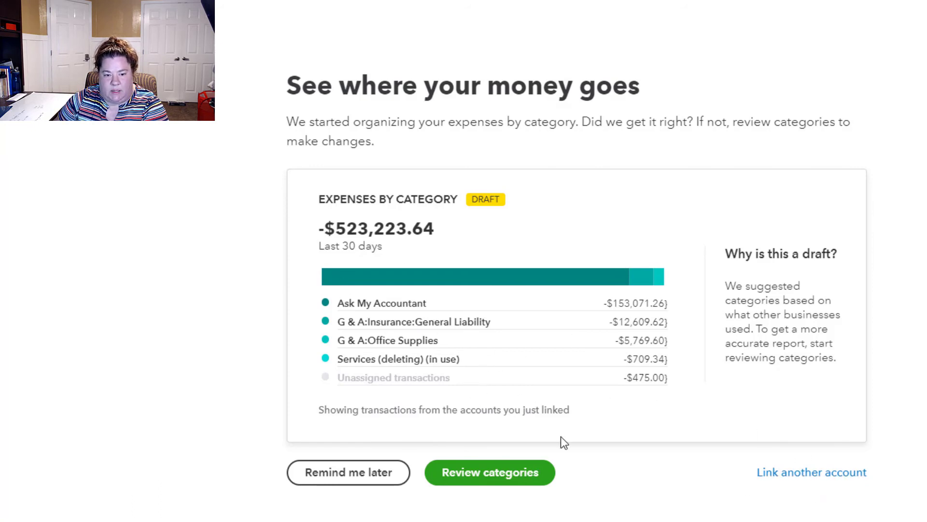
- Postpone the expense-category review, go to Banking, and dismiss the Welcome to QuickBooks tour
{"action": "left_click", "coordinate": [339, 478]}
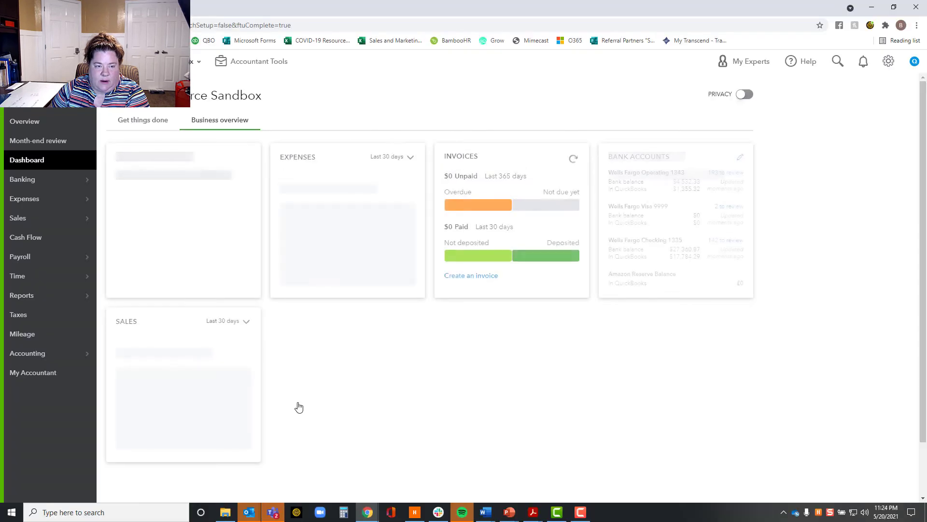
{"action": "left_click", "coordinate": [26, 181]}
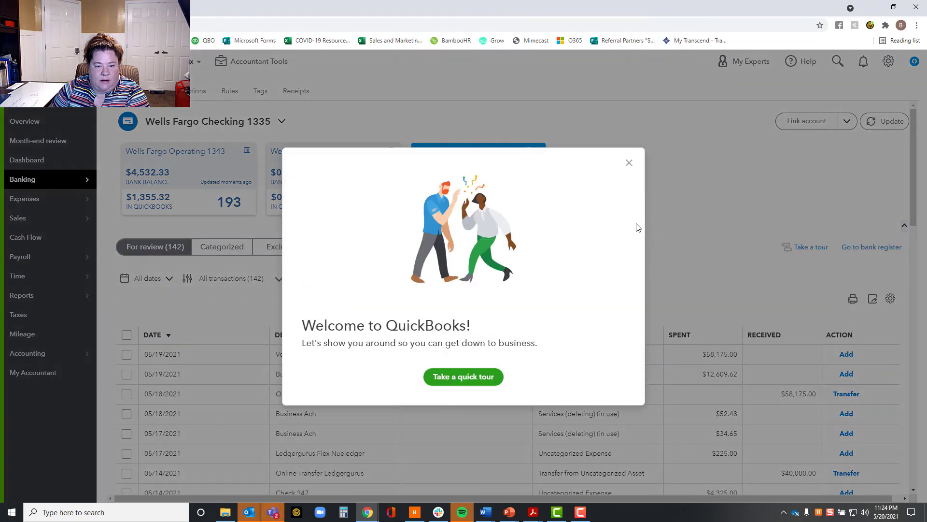
{"action": "left_click", "coordinate": [629, 163]}
- Browse the Wells Fargo Operating 1343 feed's 193 For-review transactions, including the last page
{"action": "left_click", "coordinate": [223, 198]}
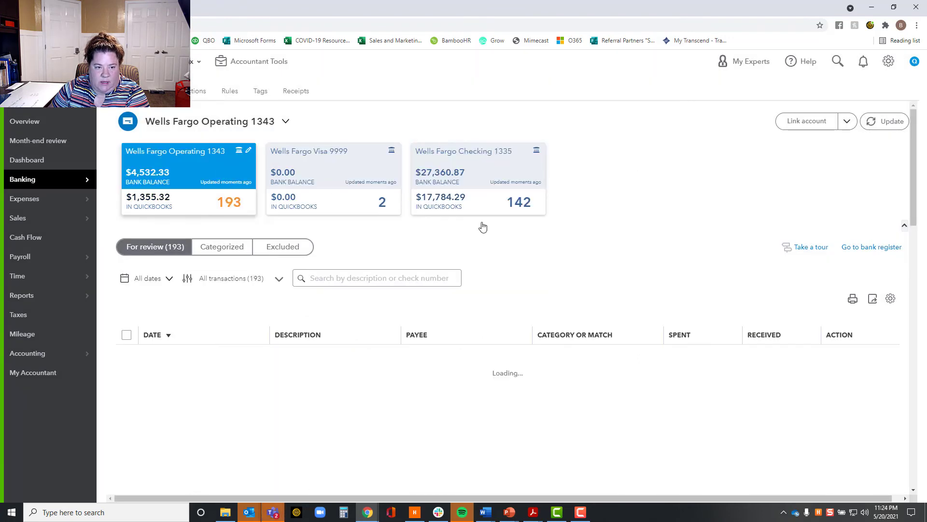
{"action": "scroll", "coordinate": [600, 375], "scroll_direction": "down", "scroll_amount": 10}
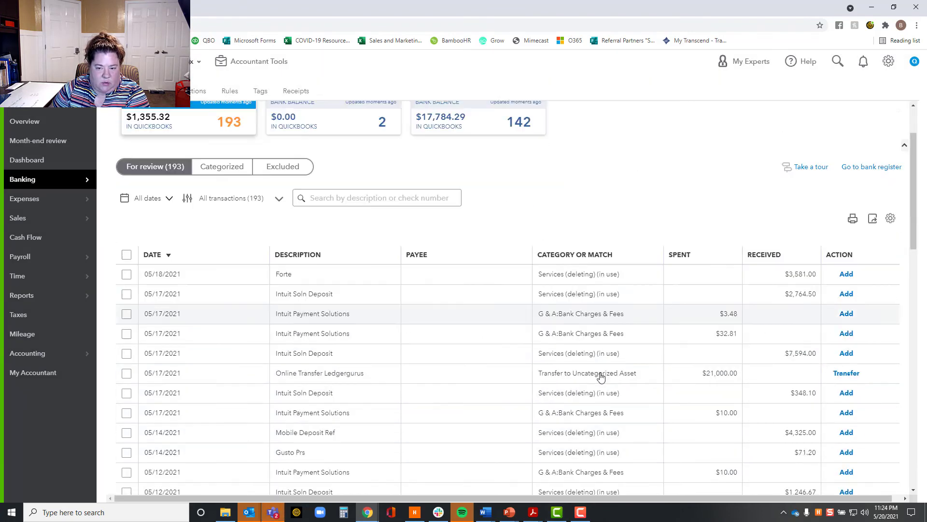
{"action": "scroll", "coordinate": [628, 369], "scroll_direction": "down", "scroll_amount": 10}
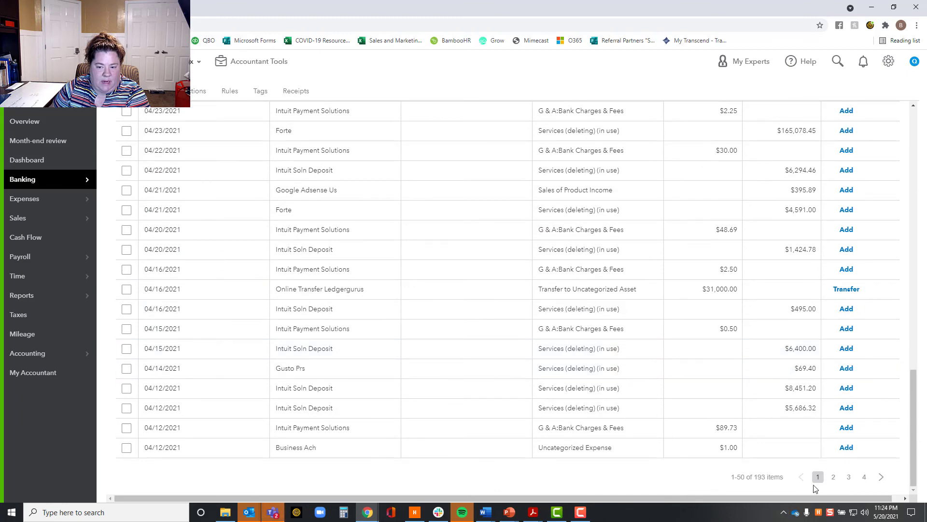
{"action": "left_click", "coordinate": [865, 477]}
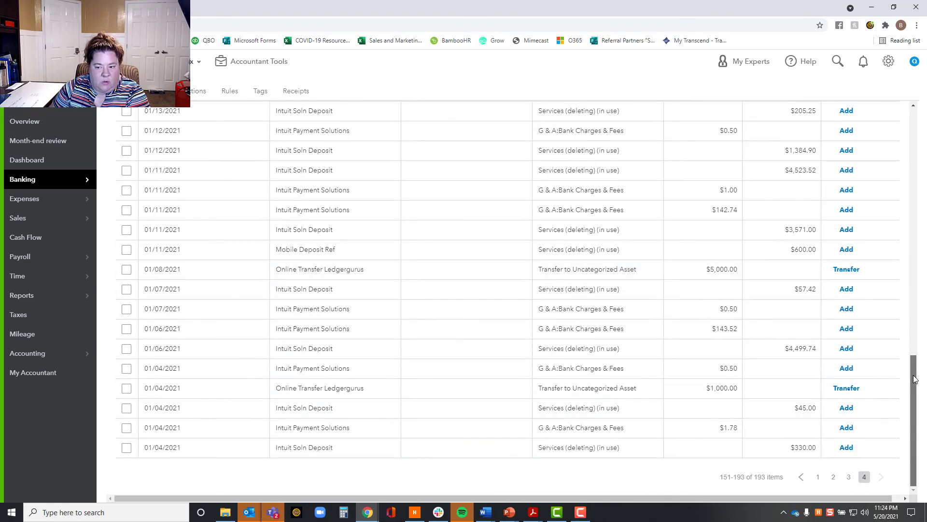
{"action": "scroll", "coordinate": [914, 379], "scroll_direction": "up", "scroll_amount": 15}
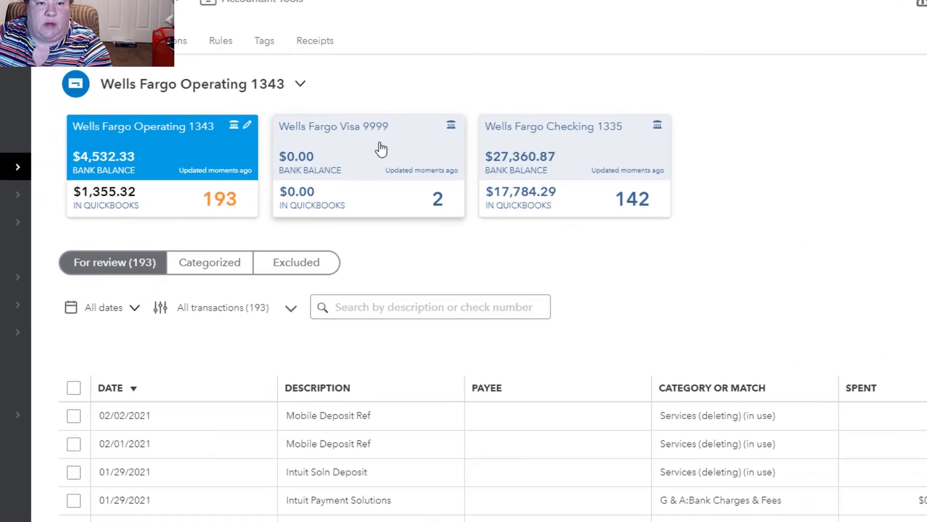
- Open the account details of the Wells Fargo Visa 9999 feed for editing
{"action": "left_click", "coordinate": [382, 149]}
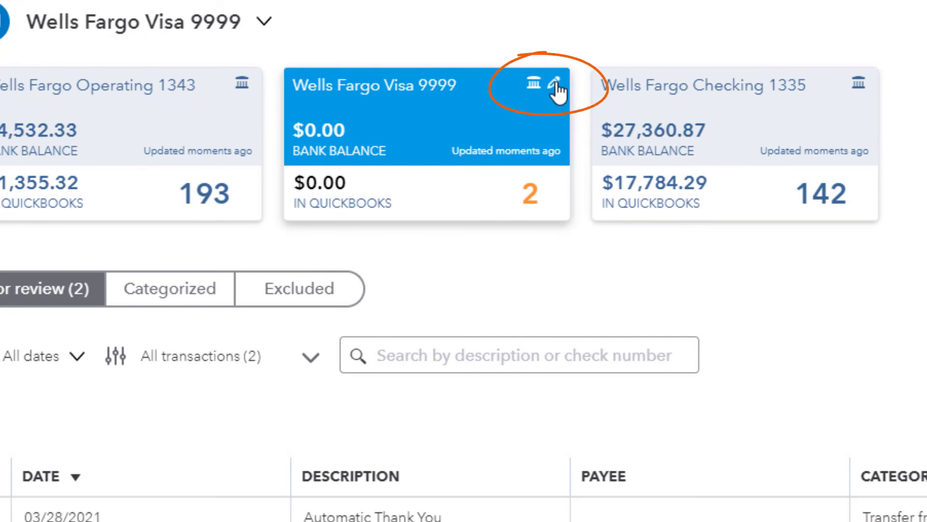
{"action": "left_click", "coordinate": [556, 87]}
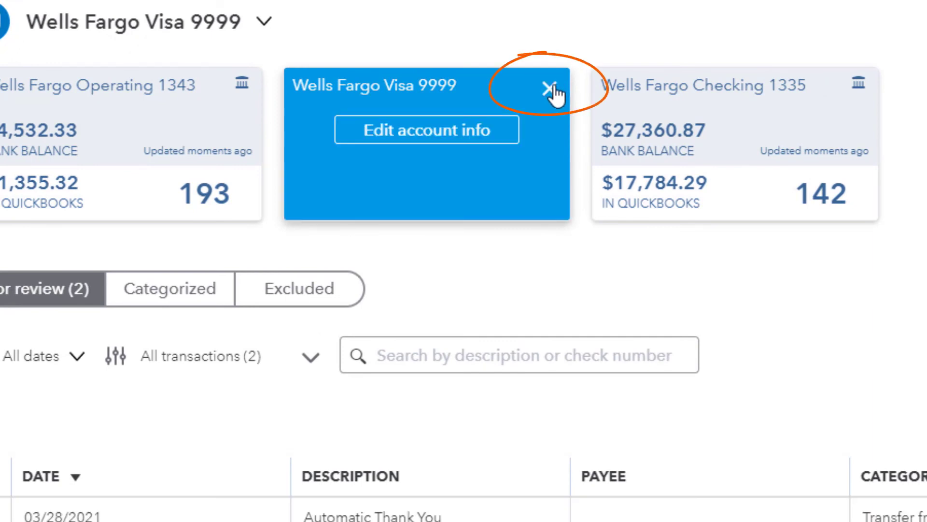
{"action": "left_click", "coordinate": [449, 135]}
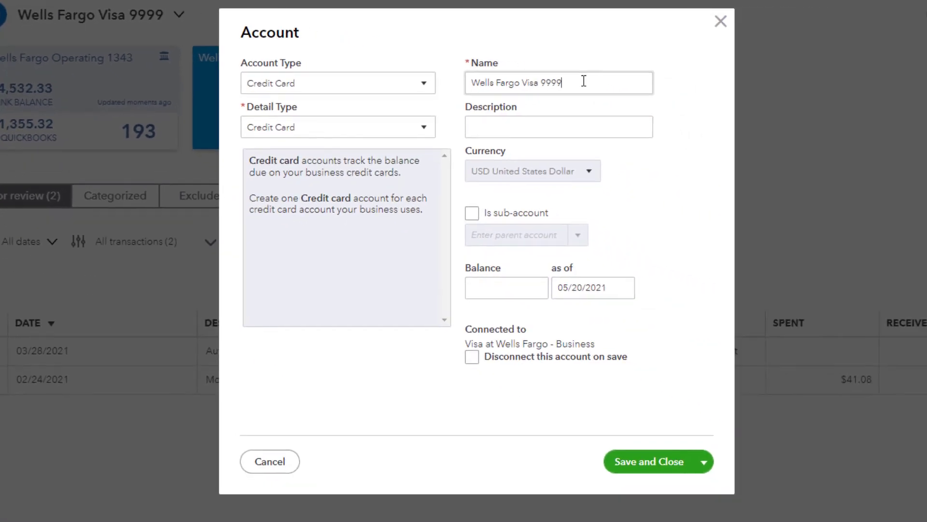
- Replace the account name with 'Wells Fargo Visa 9864' and save, keeping it connected
{"action": "triple_click", "coordinate": [853, 122]}
{"action": "left_click", "coordinate": [548, 103]}
{"action": "left_click", "coordinate": [574, 83]}
{"action": "triple_click", "coordinate": [573, 82]}
{"action": "key", "text": "BackSpace"}
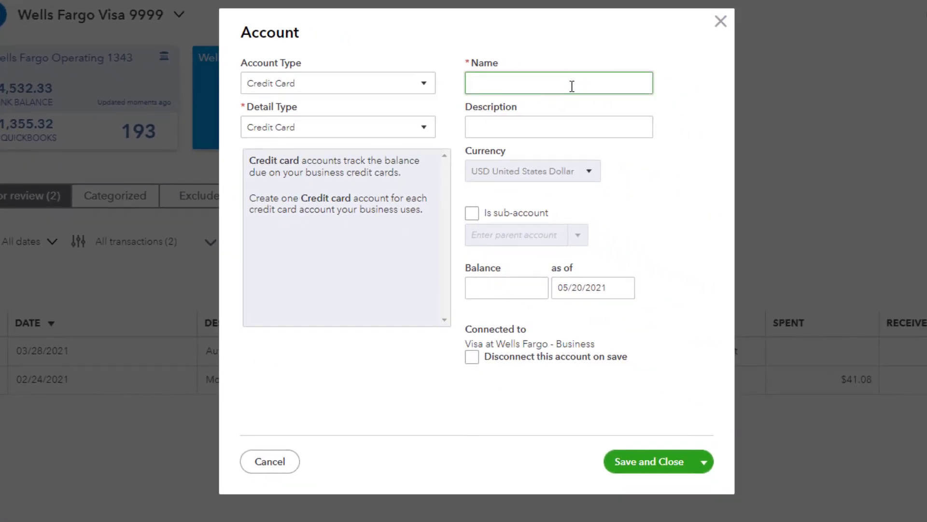
{"action": "type", "text": "Wells Fargo Visa 9864"}
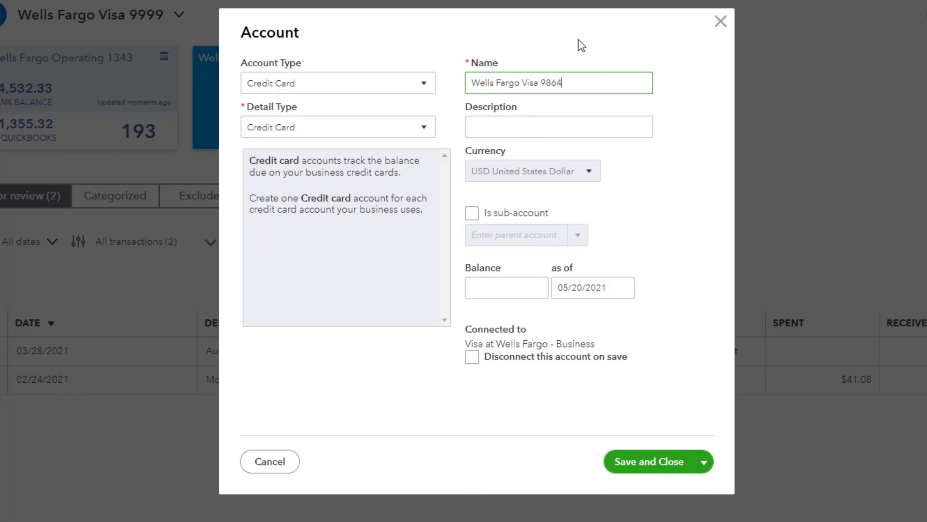
{"action": "left_click", "coordinate": [672, 180]}
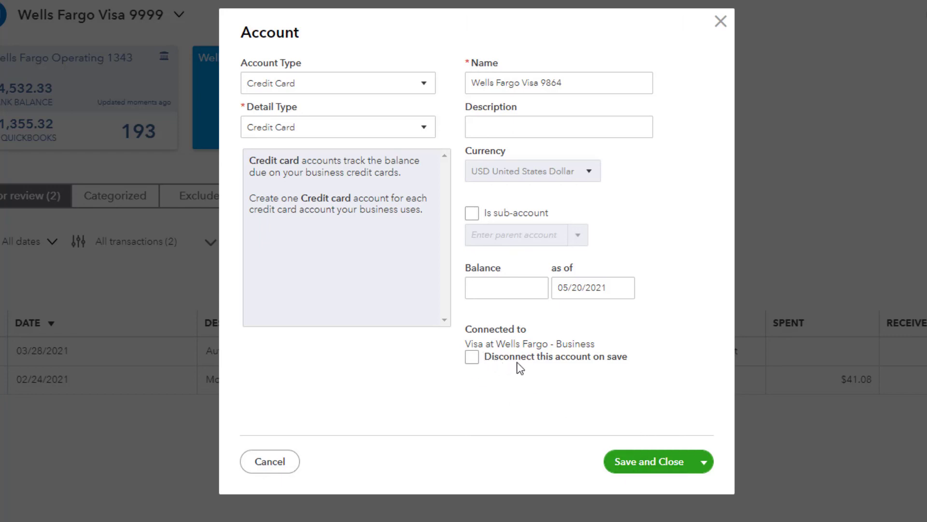
{"action": "left_click", "coordinate": [473, 358]}
{"action": "left_click", "coordinate": [629, 468]}
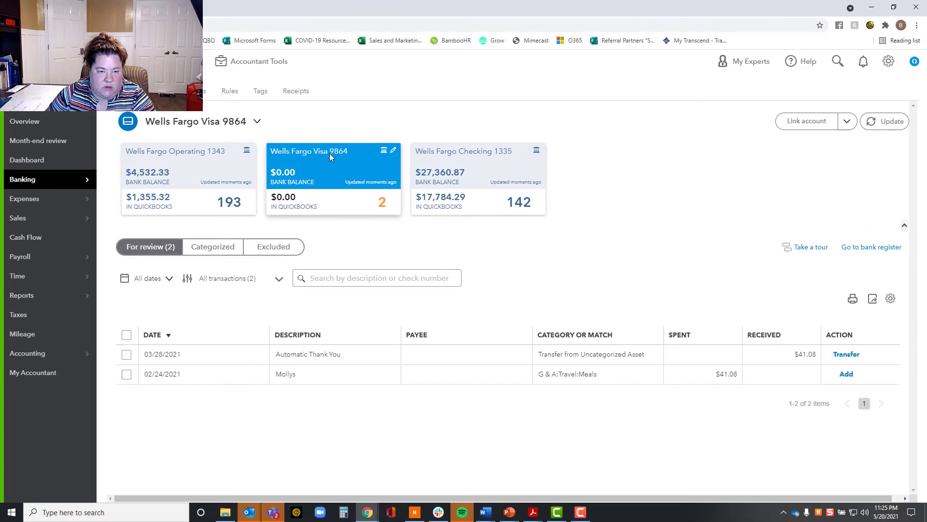
{"action": "left_click", "coordinate": [393, 150]}
{"action": "left_click", "coordinate": [355, 174]}
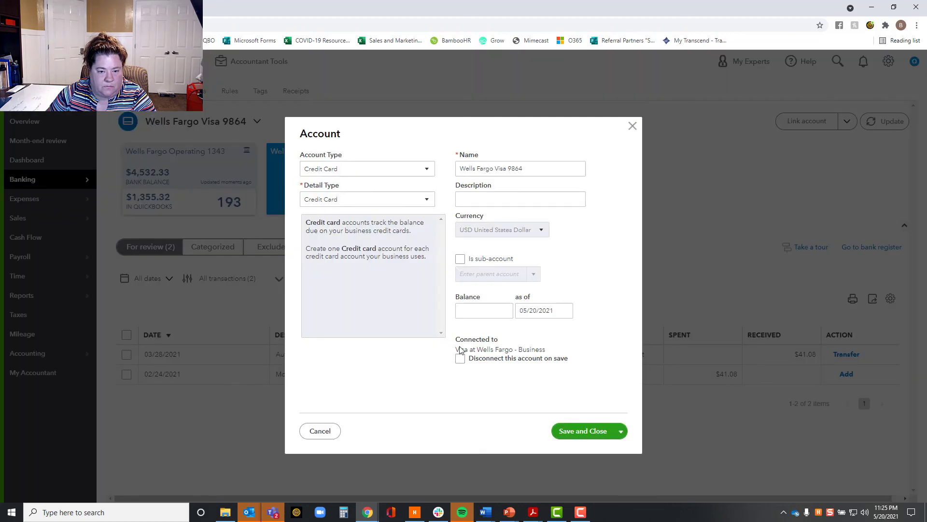
{"action": "left_click", "coordinate": [459, 358]}
{"action": "left_click", "coordinate": [582, 430]}
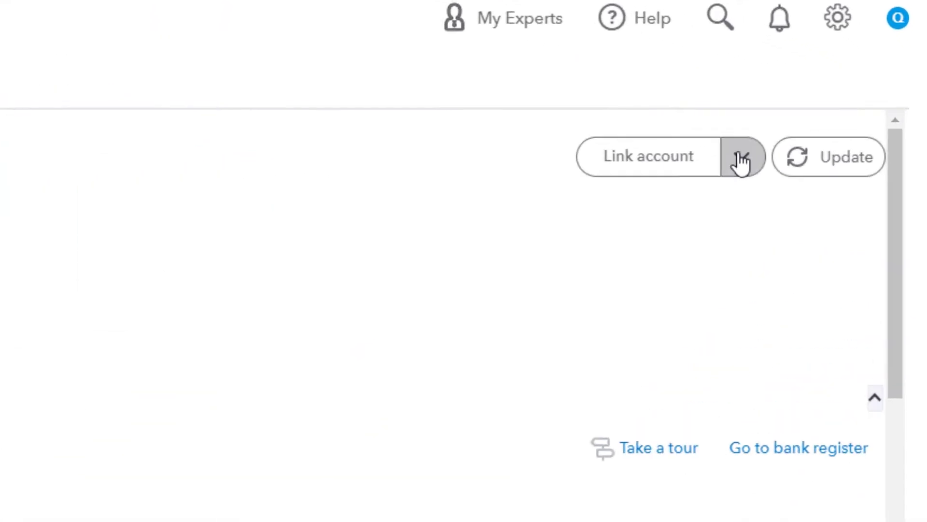
{"action": "left_click", "coordinate": [847, 122]}
{"action": "left_click", "coordinate": [623, 164]}
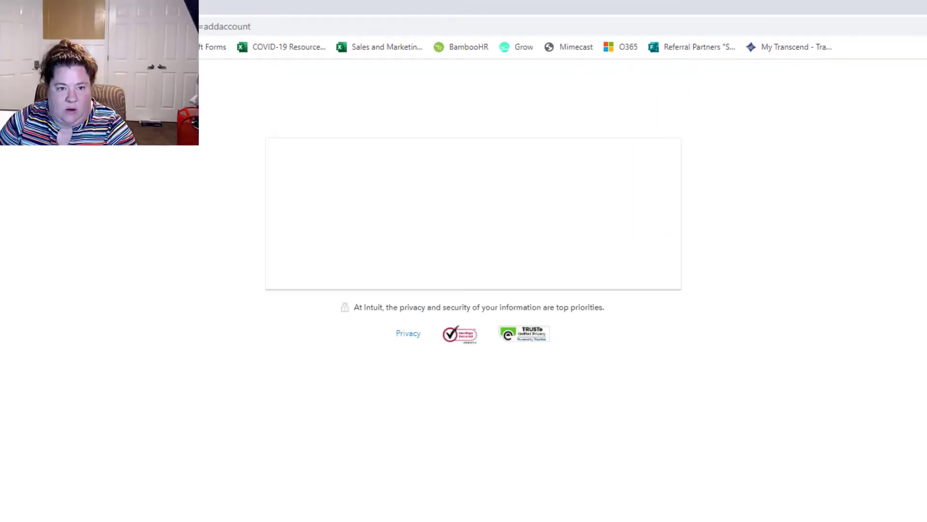